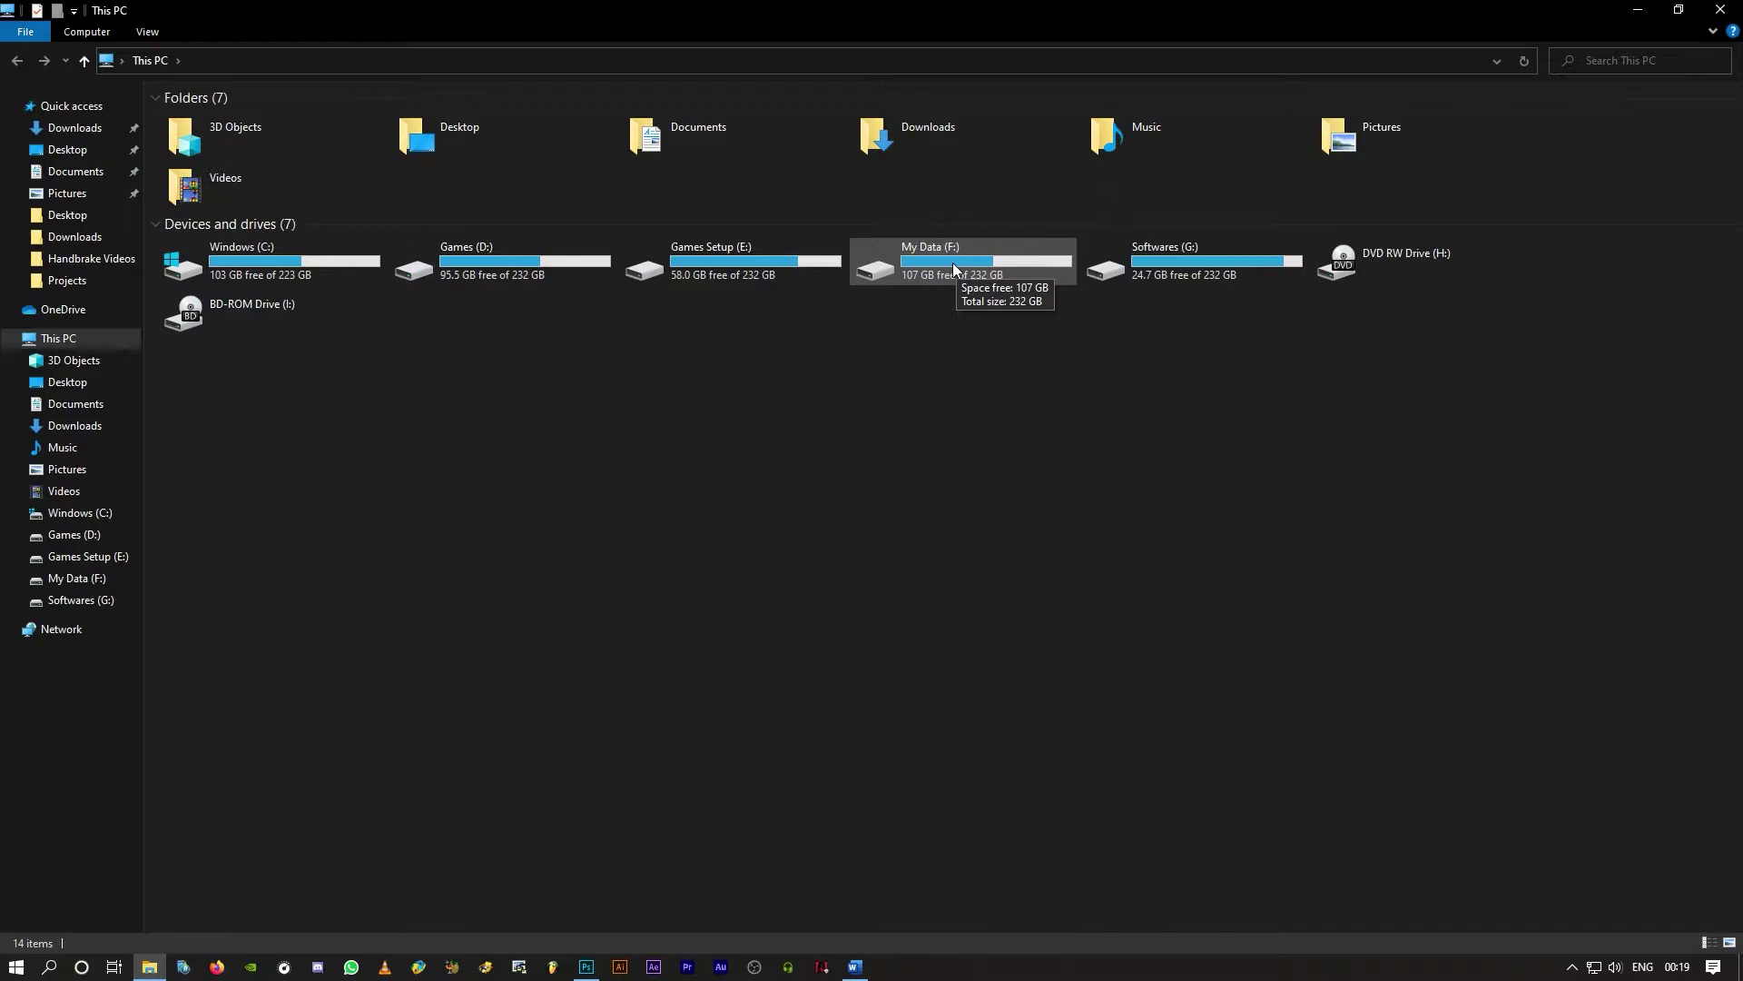
- Disable content indexing on My Data (F:) for the drive and all its subfolders and files
right_click(952, 263)
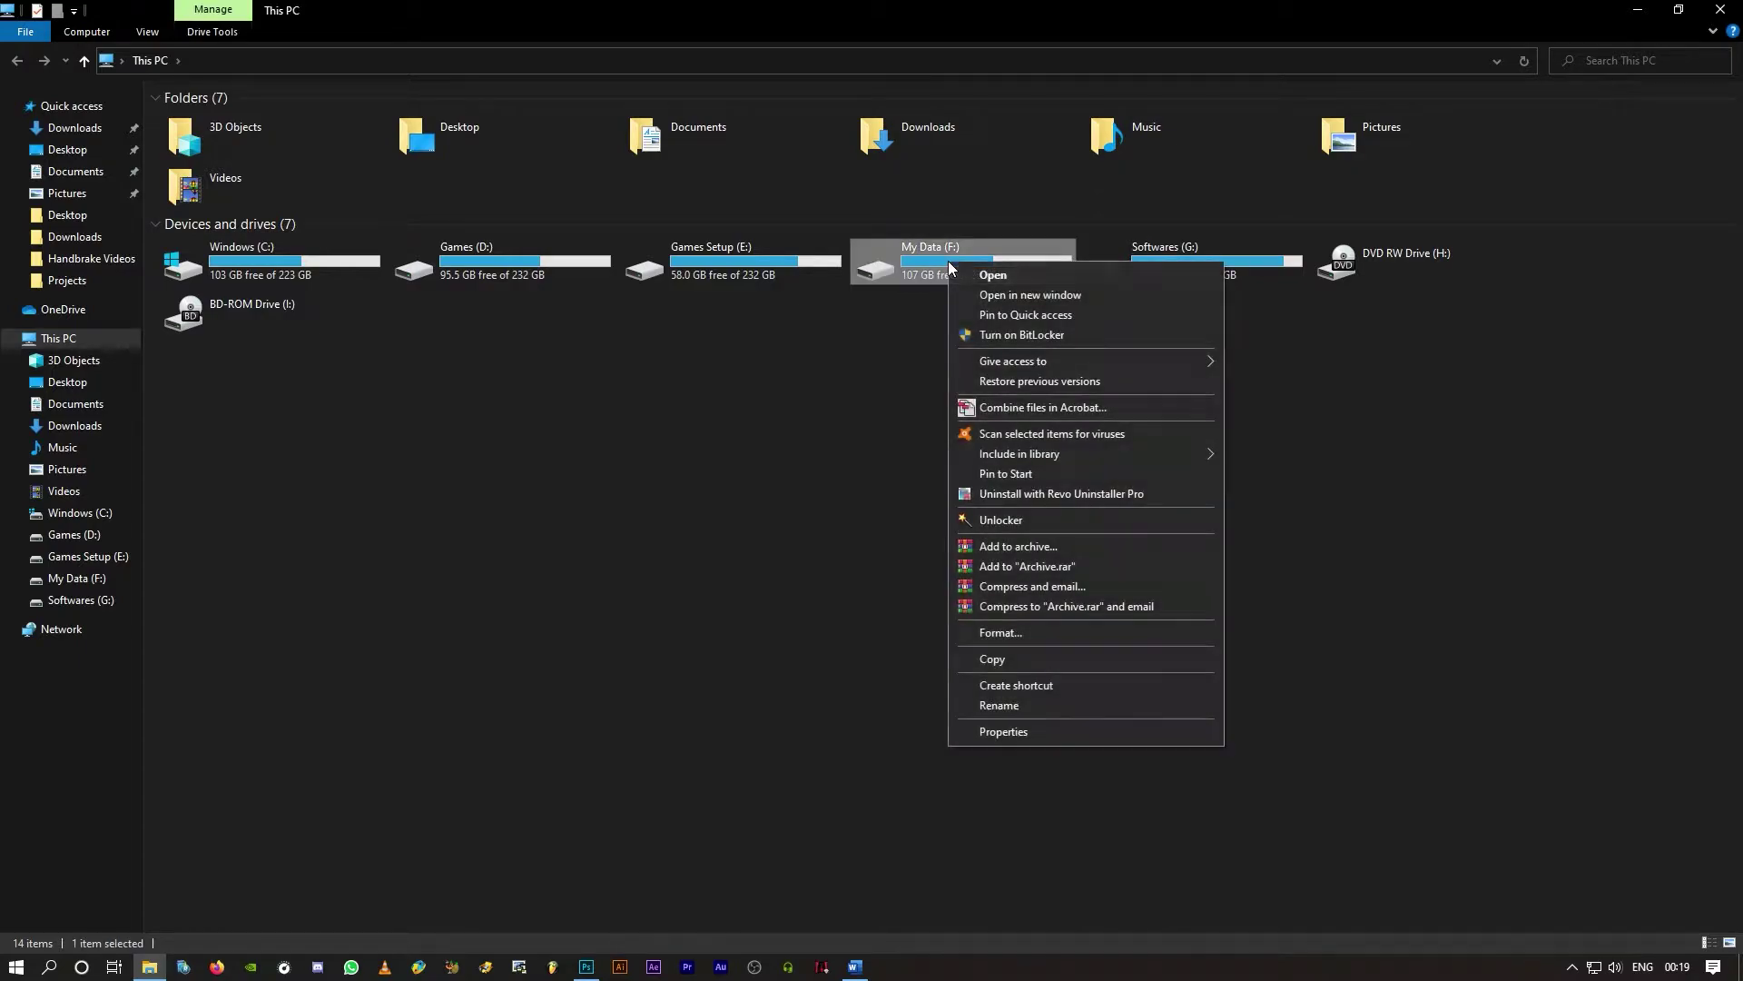
click(1051, 728)
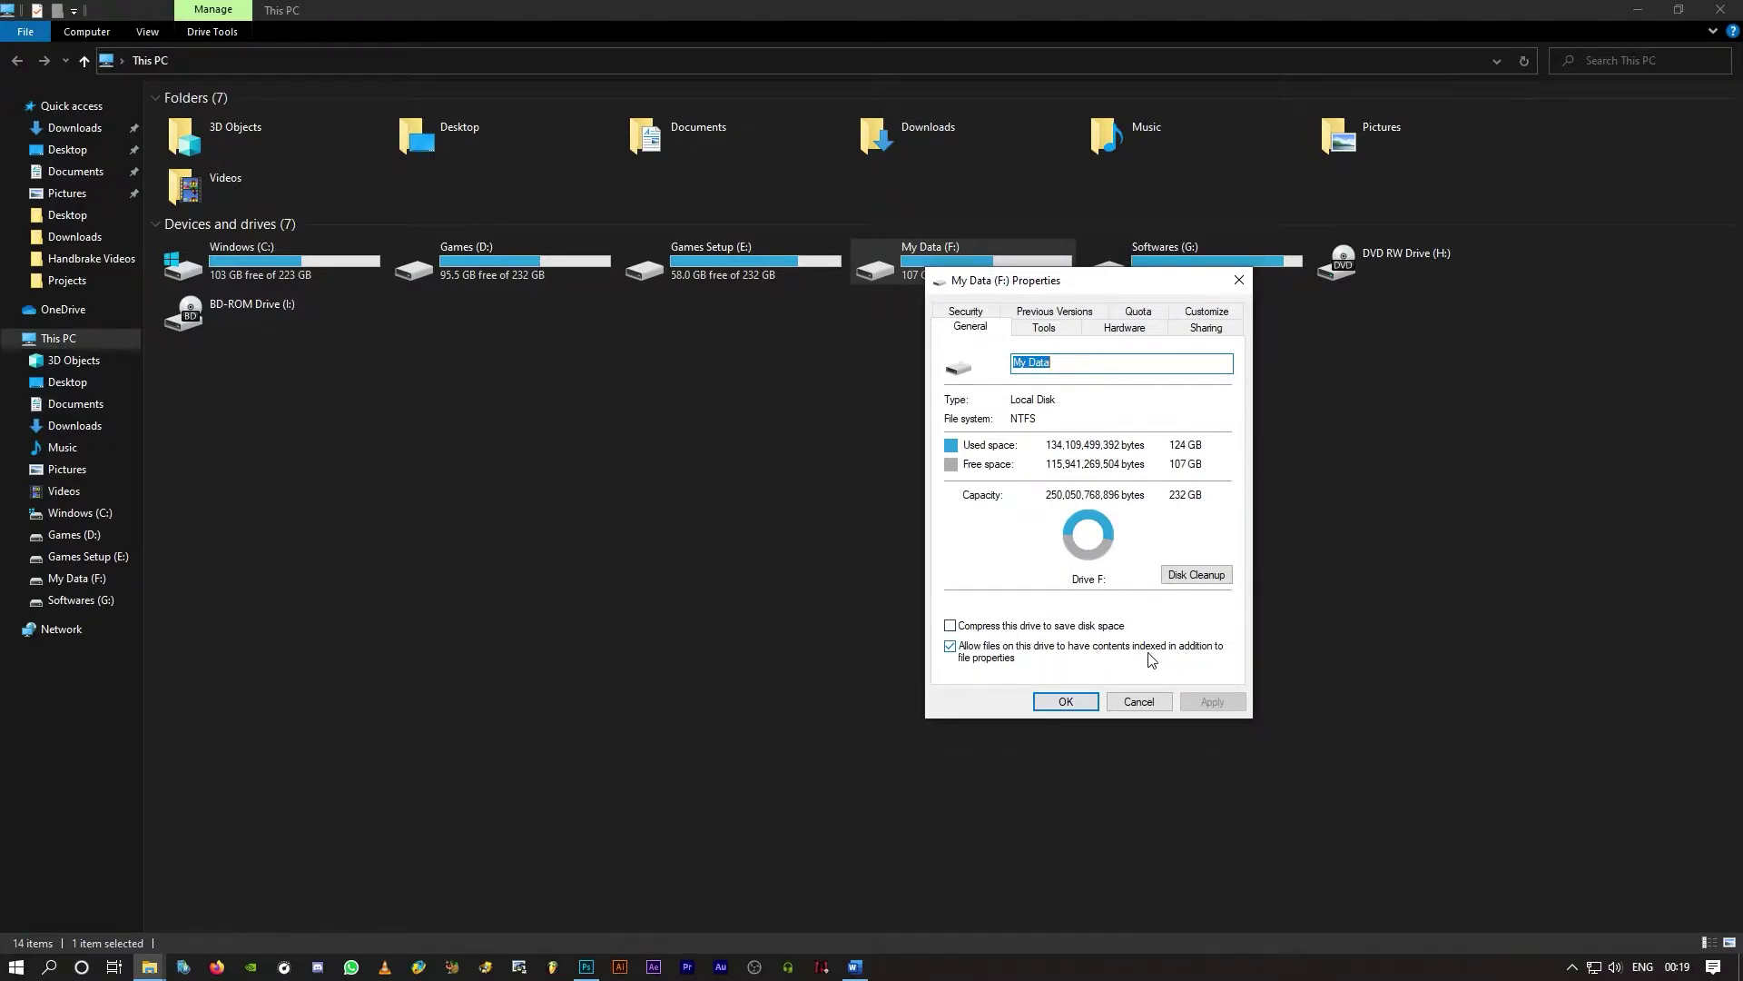
click(950, 647)
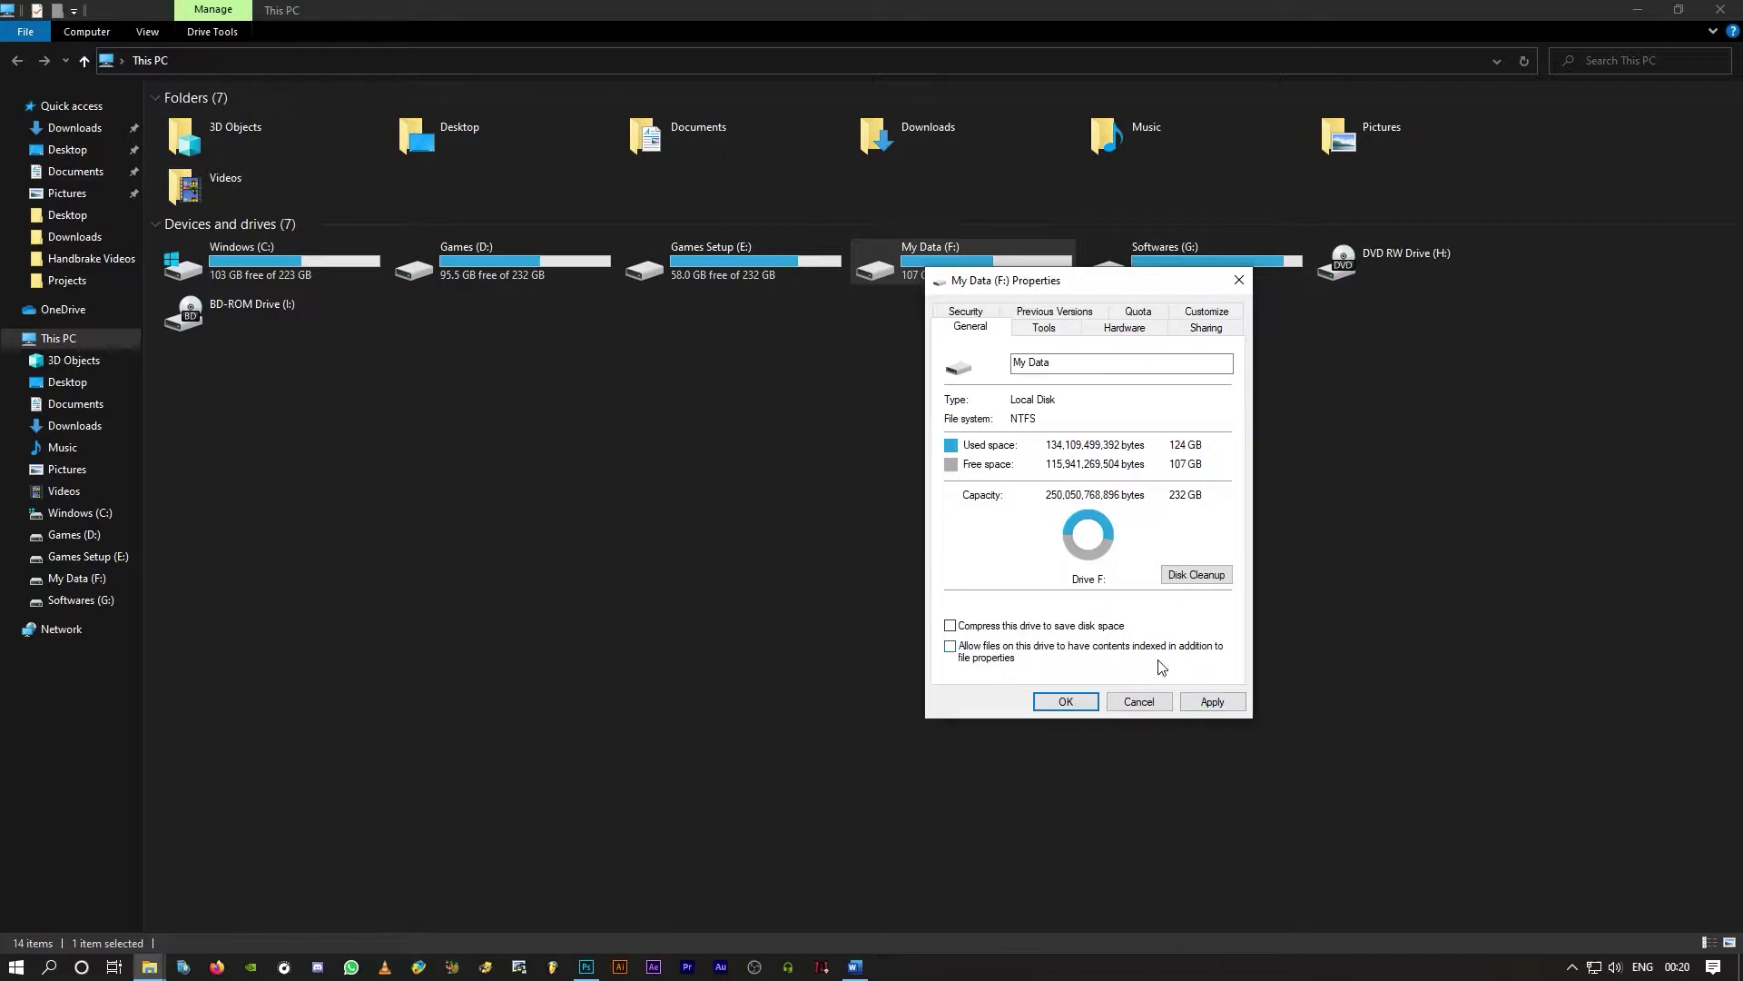
click(1214, 703)
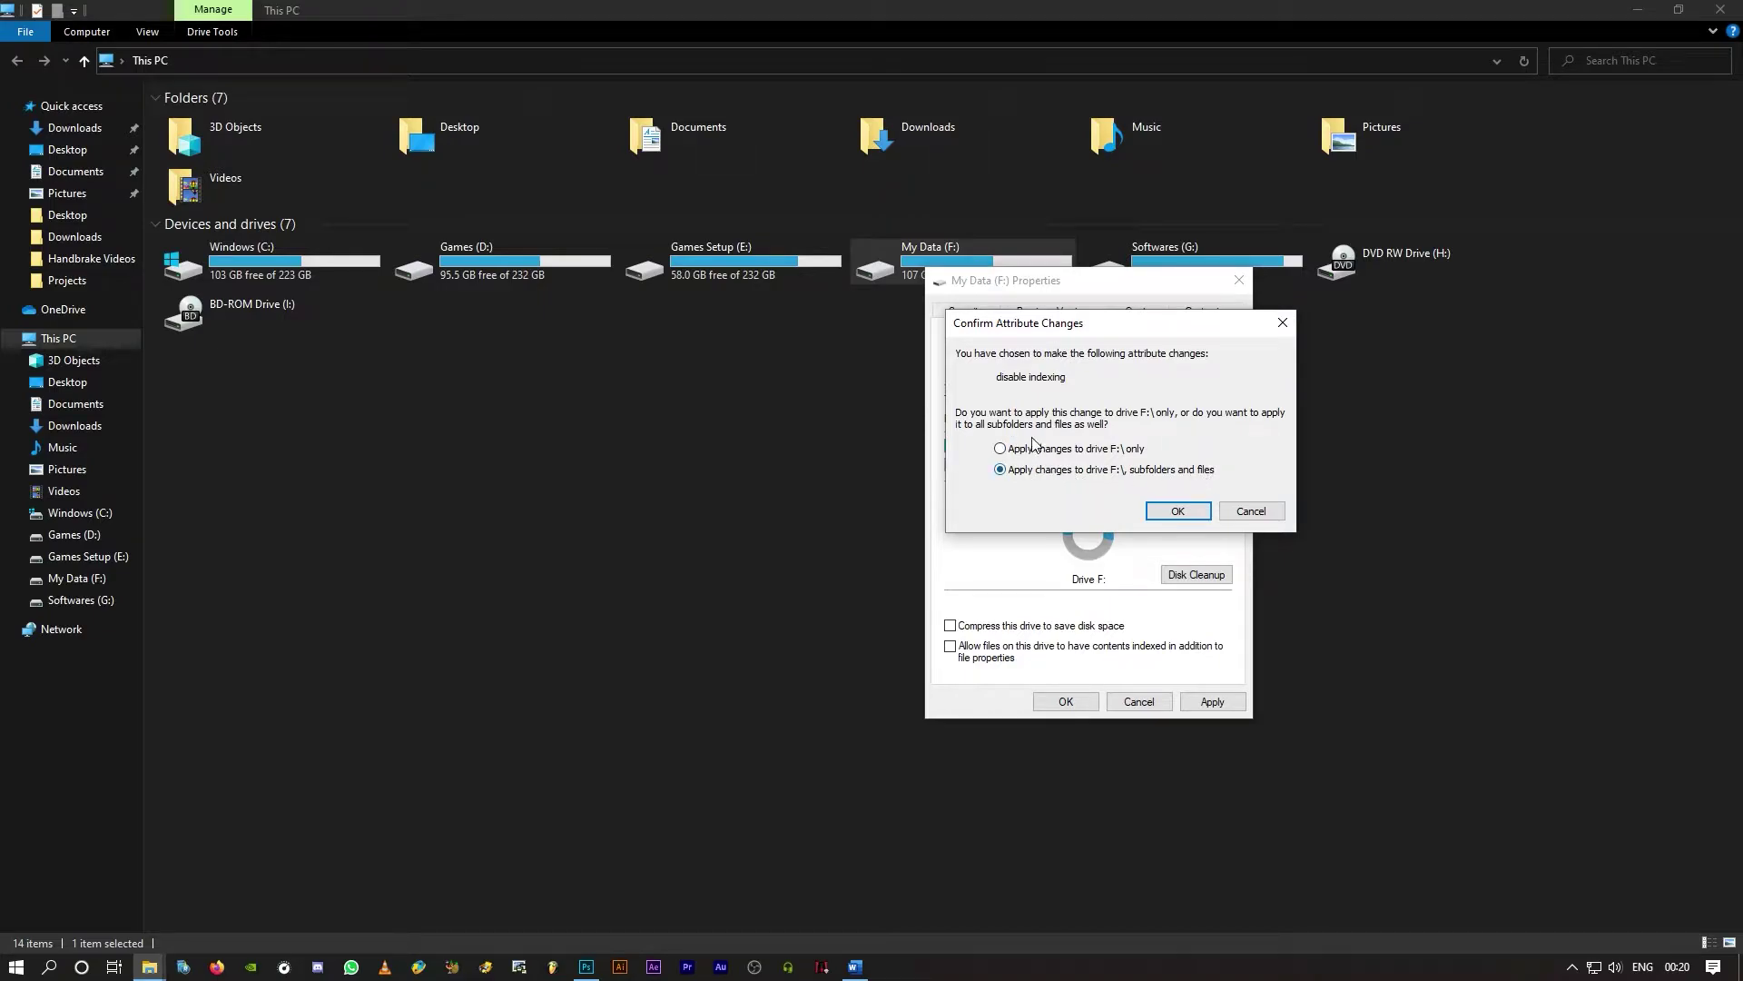
click(1181, 512)
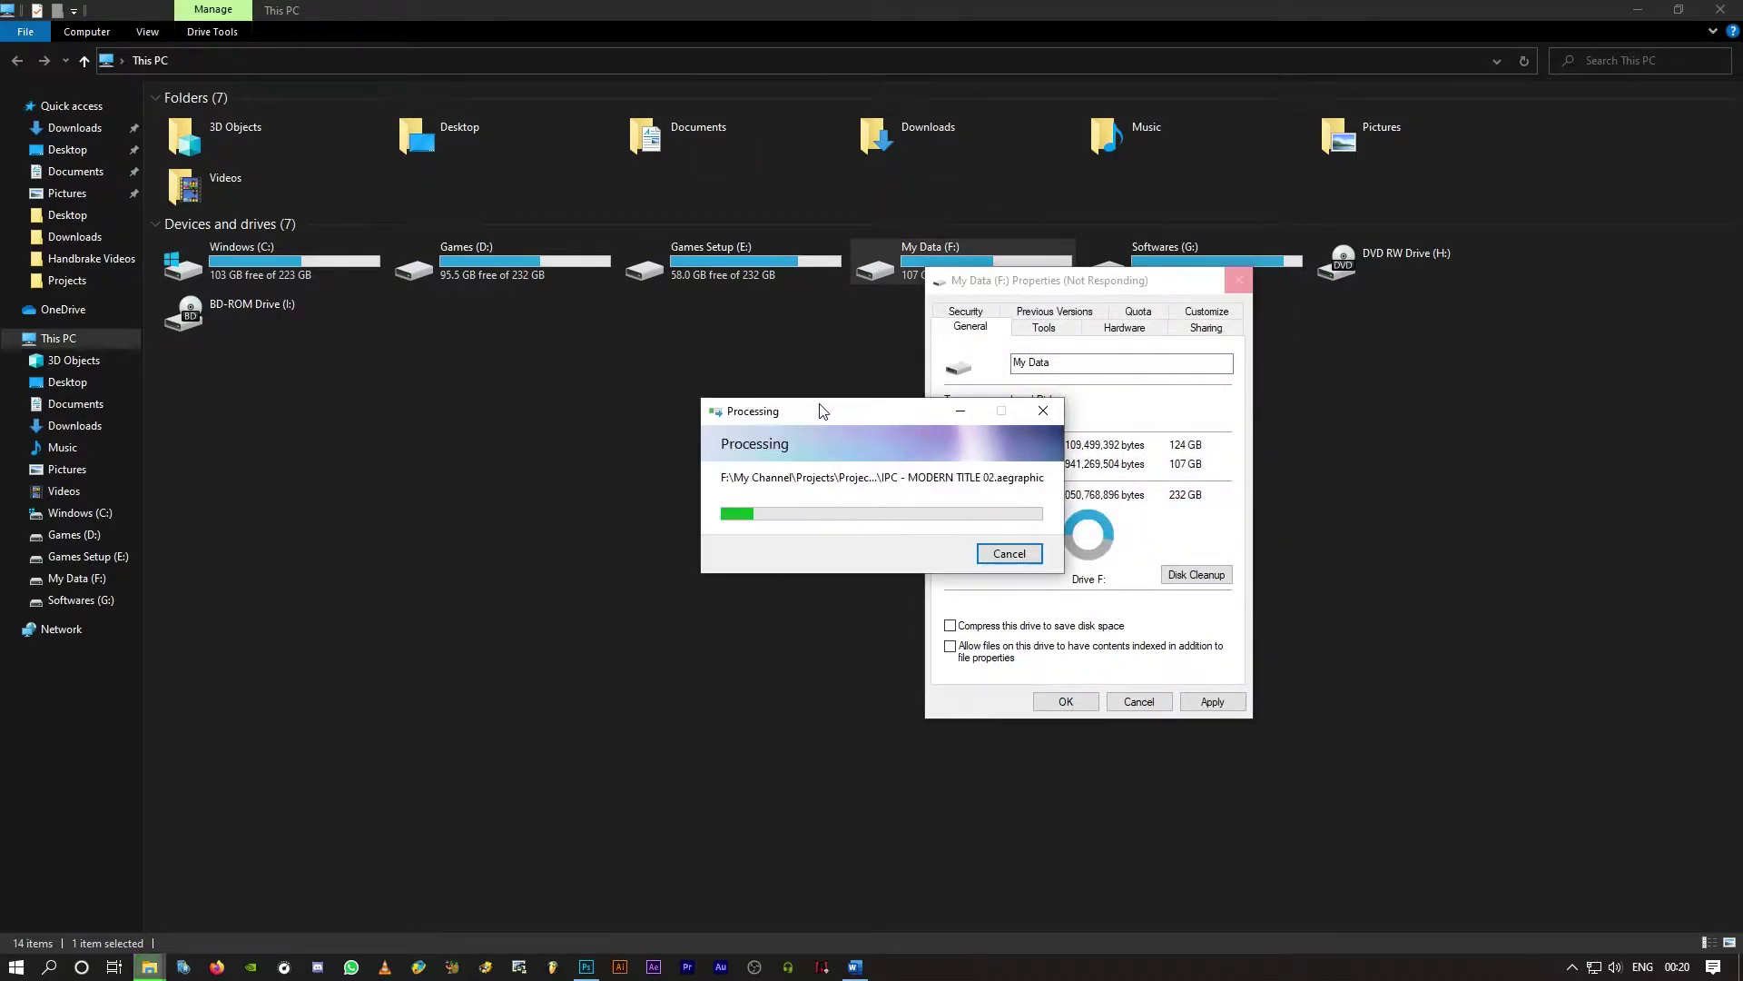
- Reopen the My Data (F:) properties to confirm indexing stayed off, then close them
right_click(877, 277)
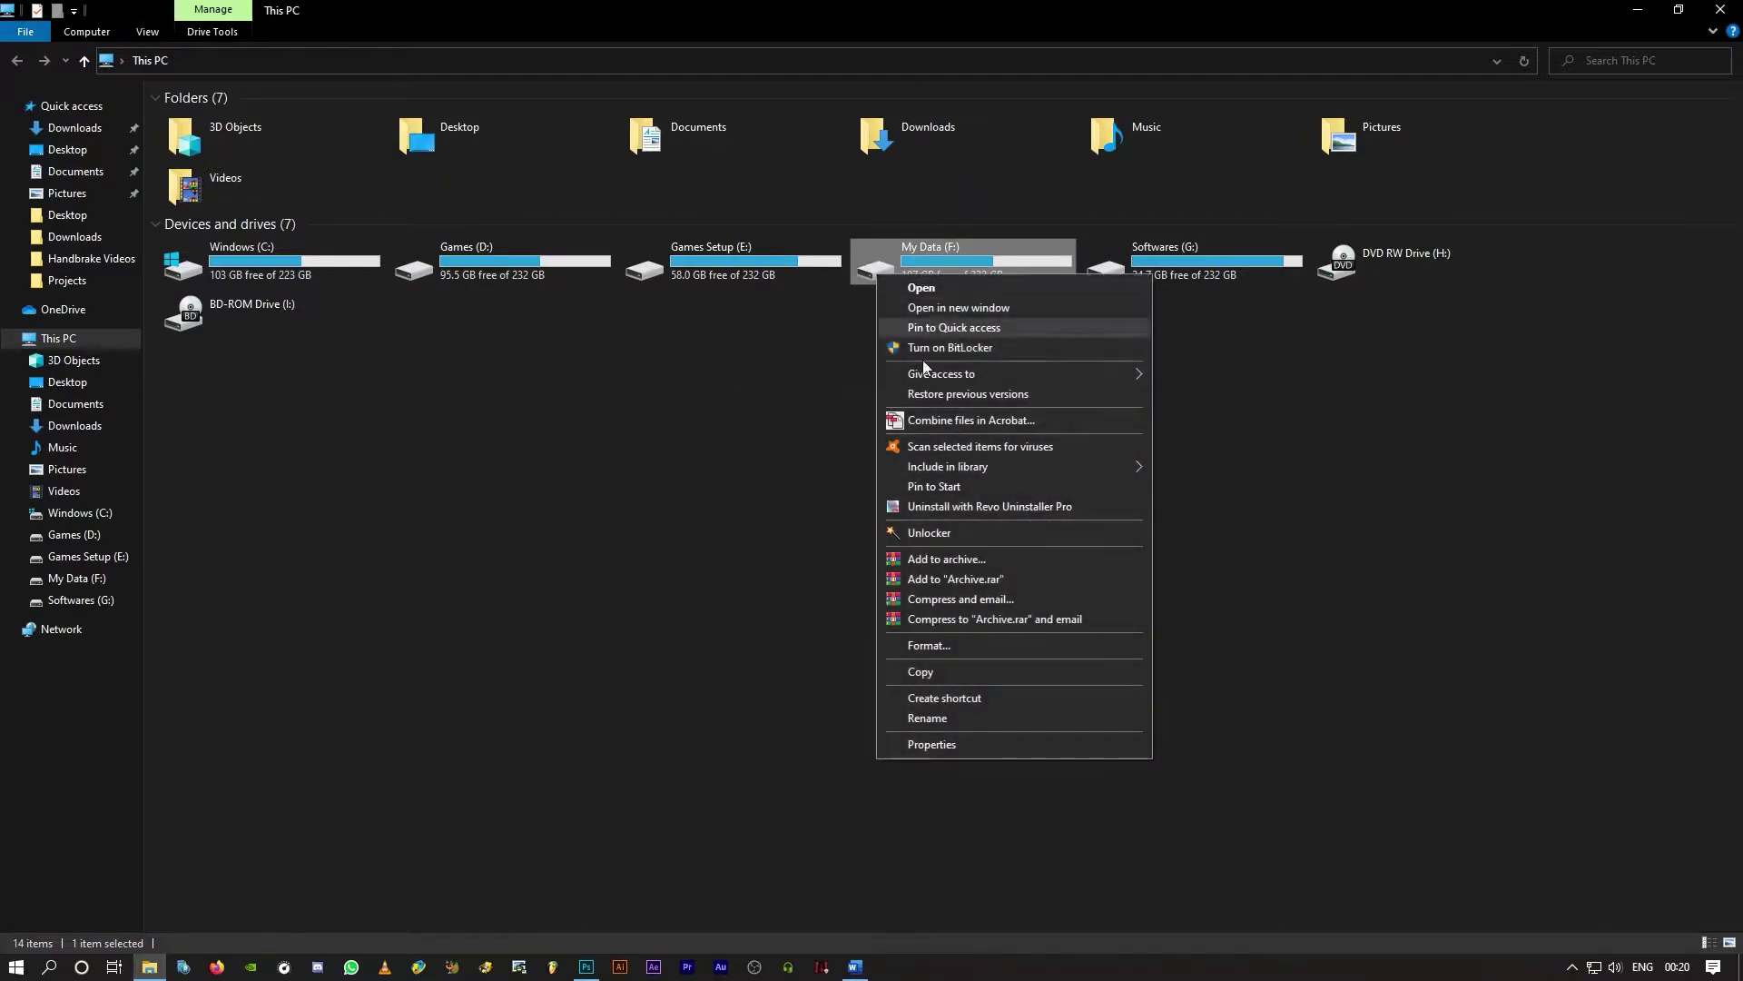
click(973, 741)
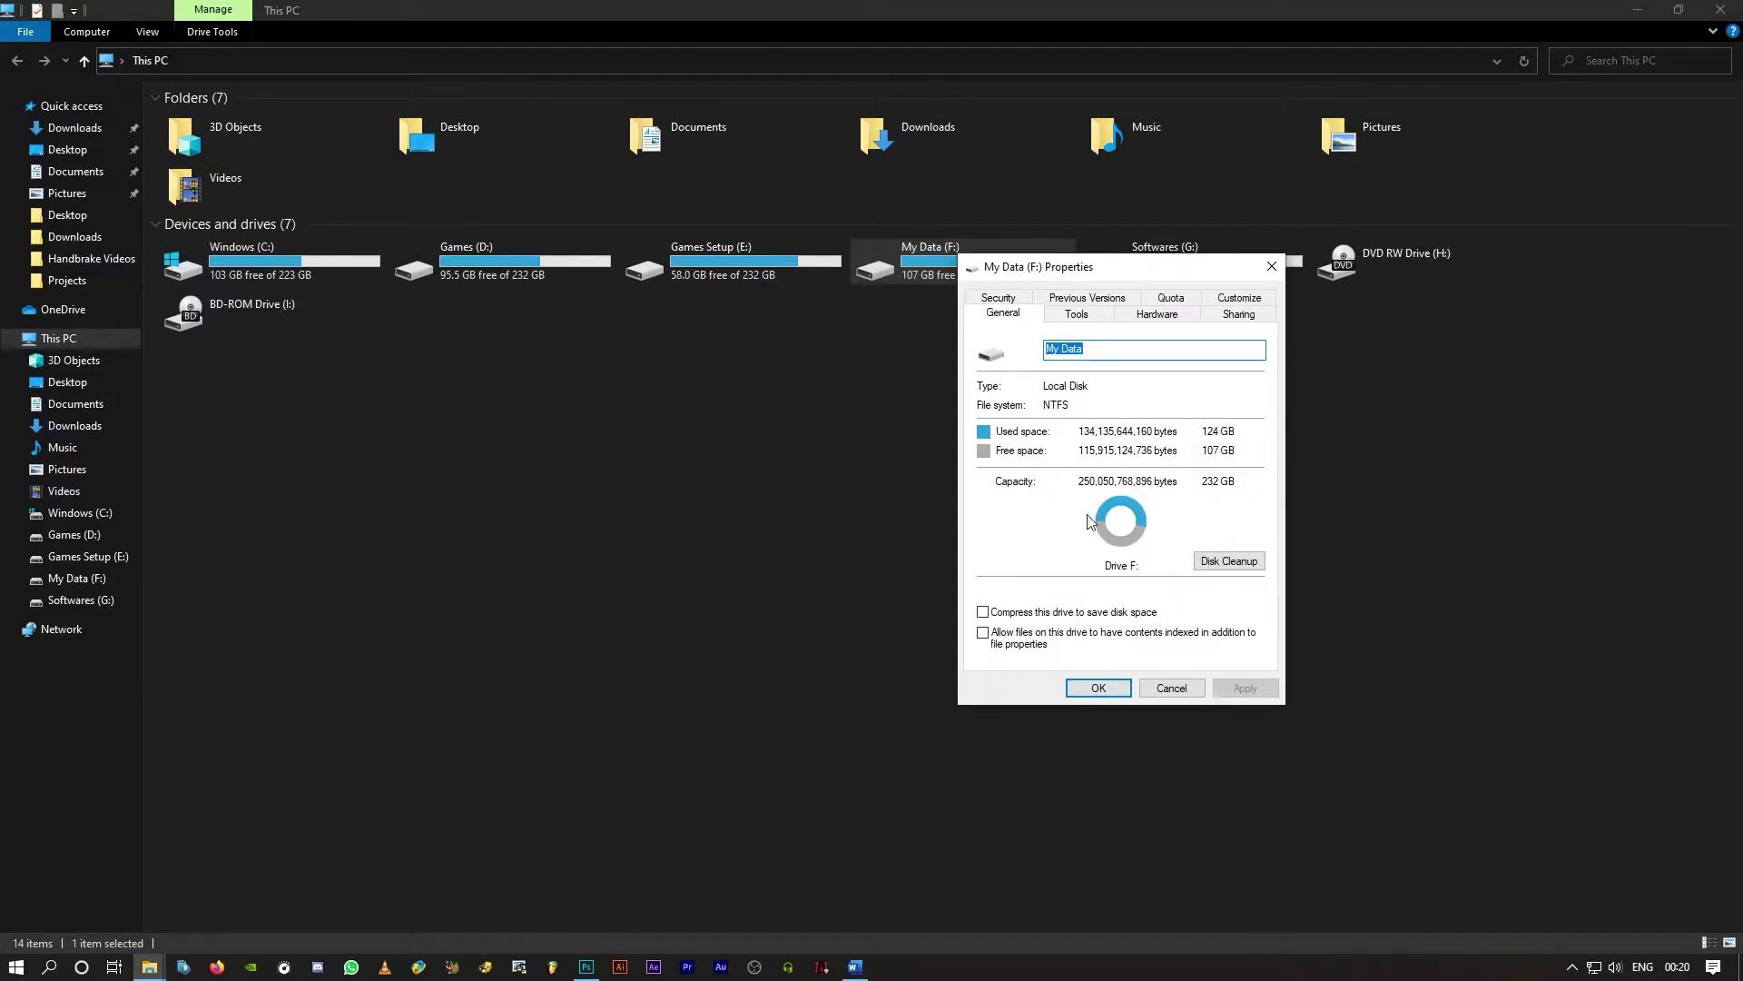
click(1100, 688)
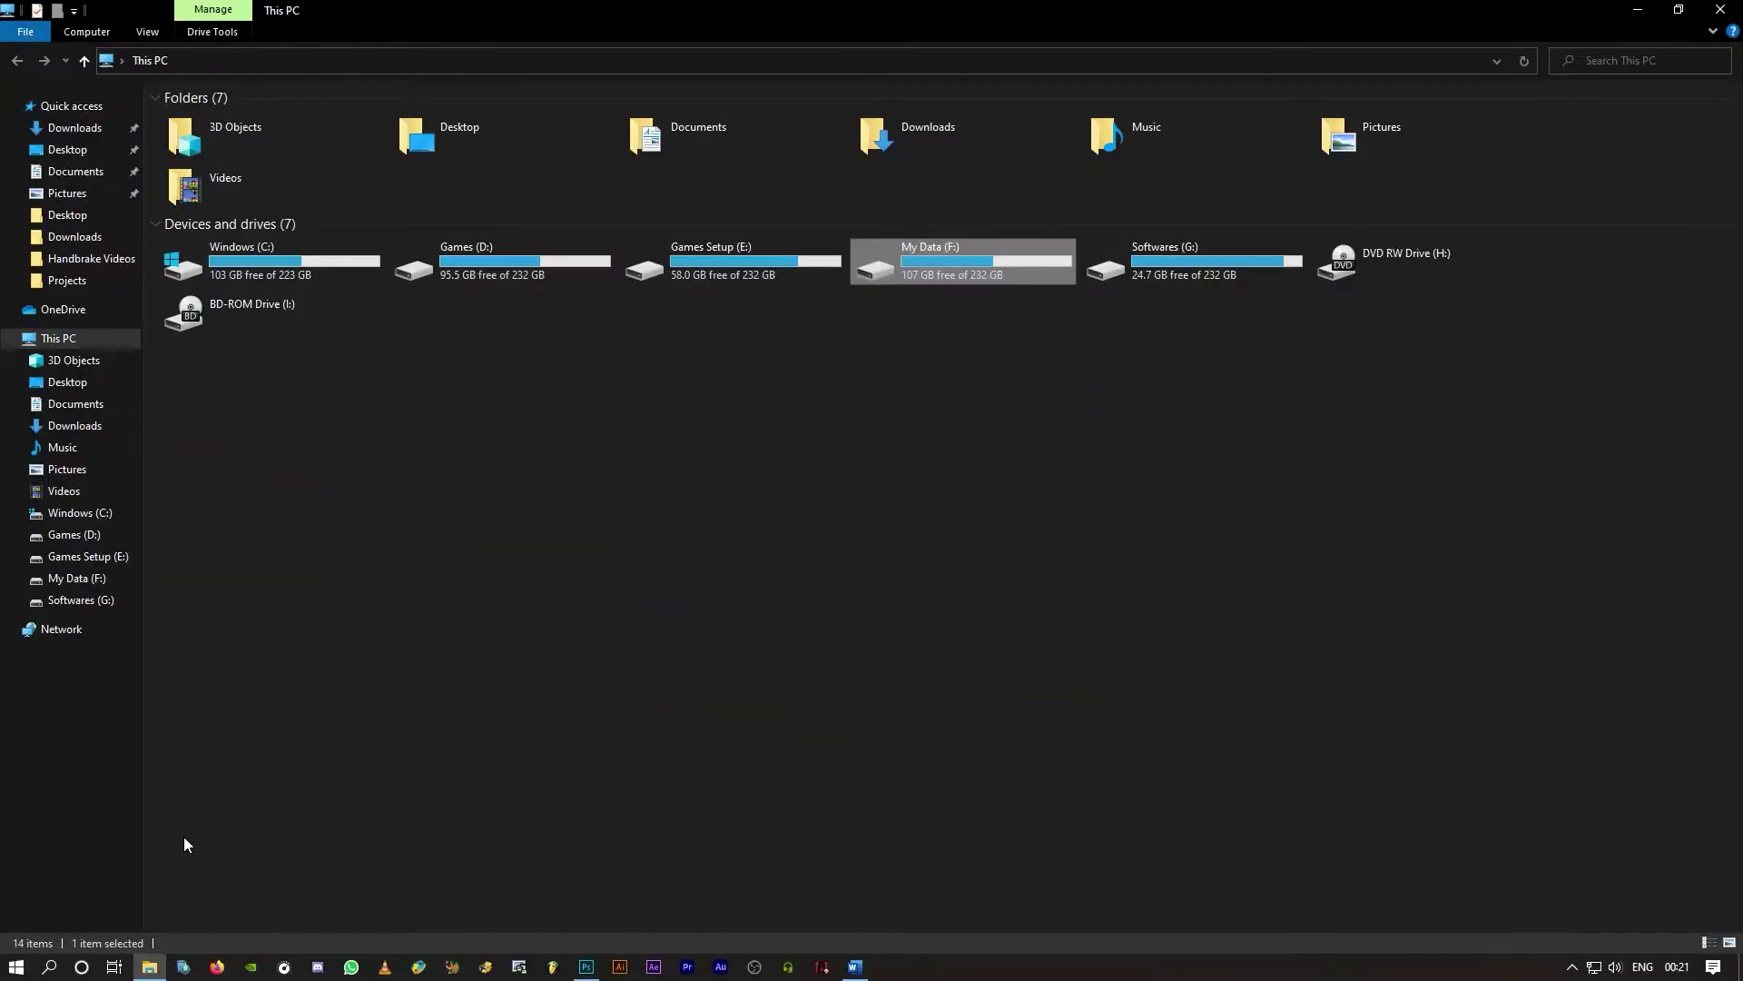
- Open Windows Settings from the Start menu, then close it again
click(15, 966)
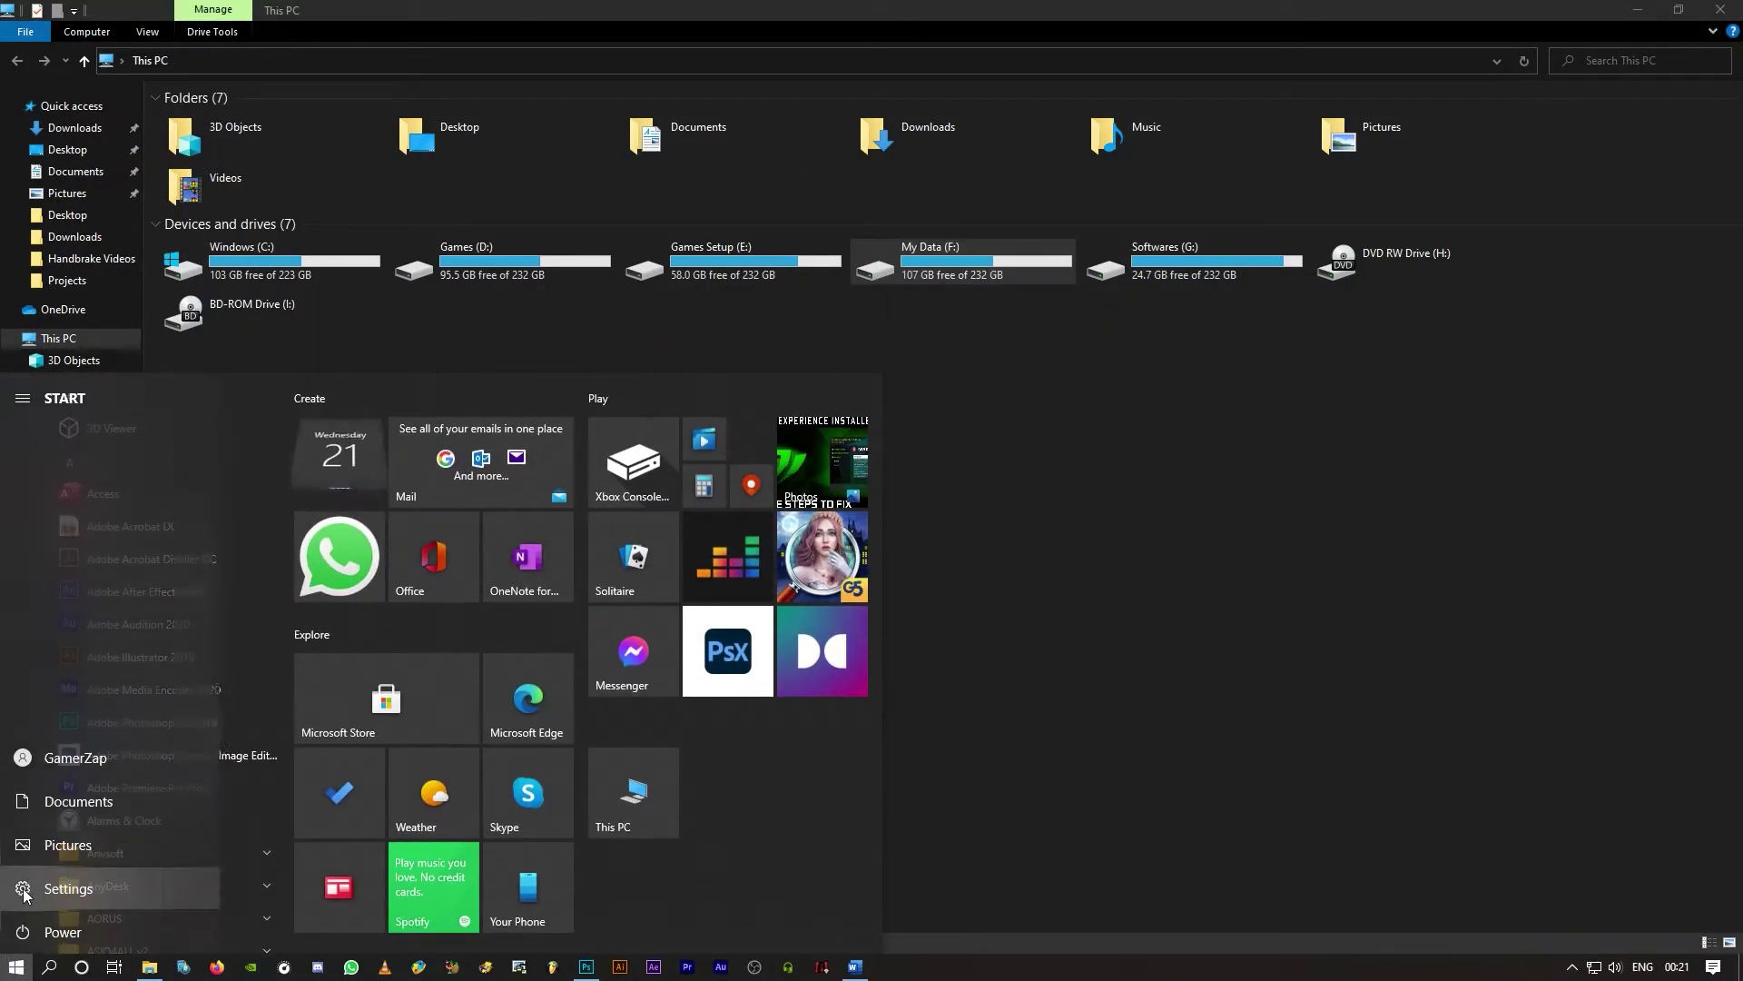
click(26, 889)
click(1722, 14)
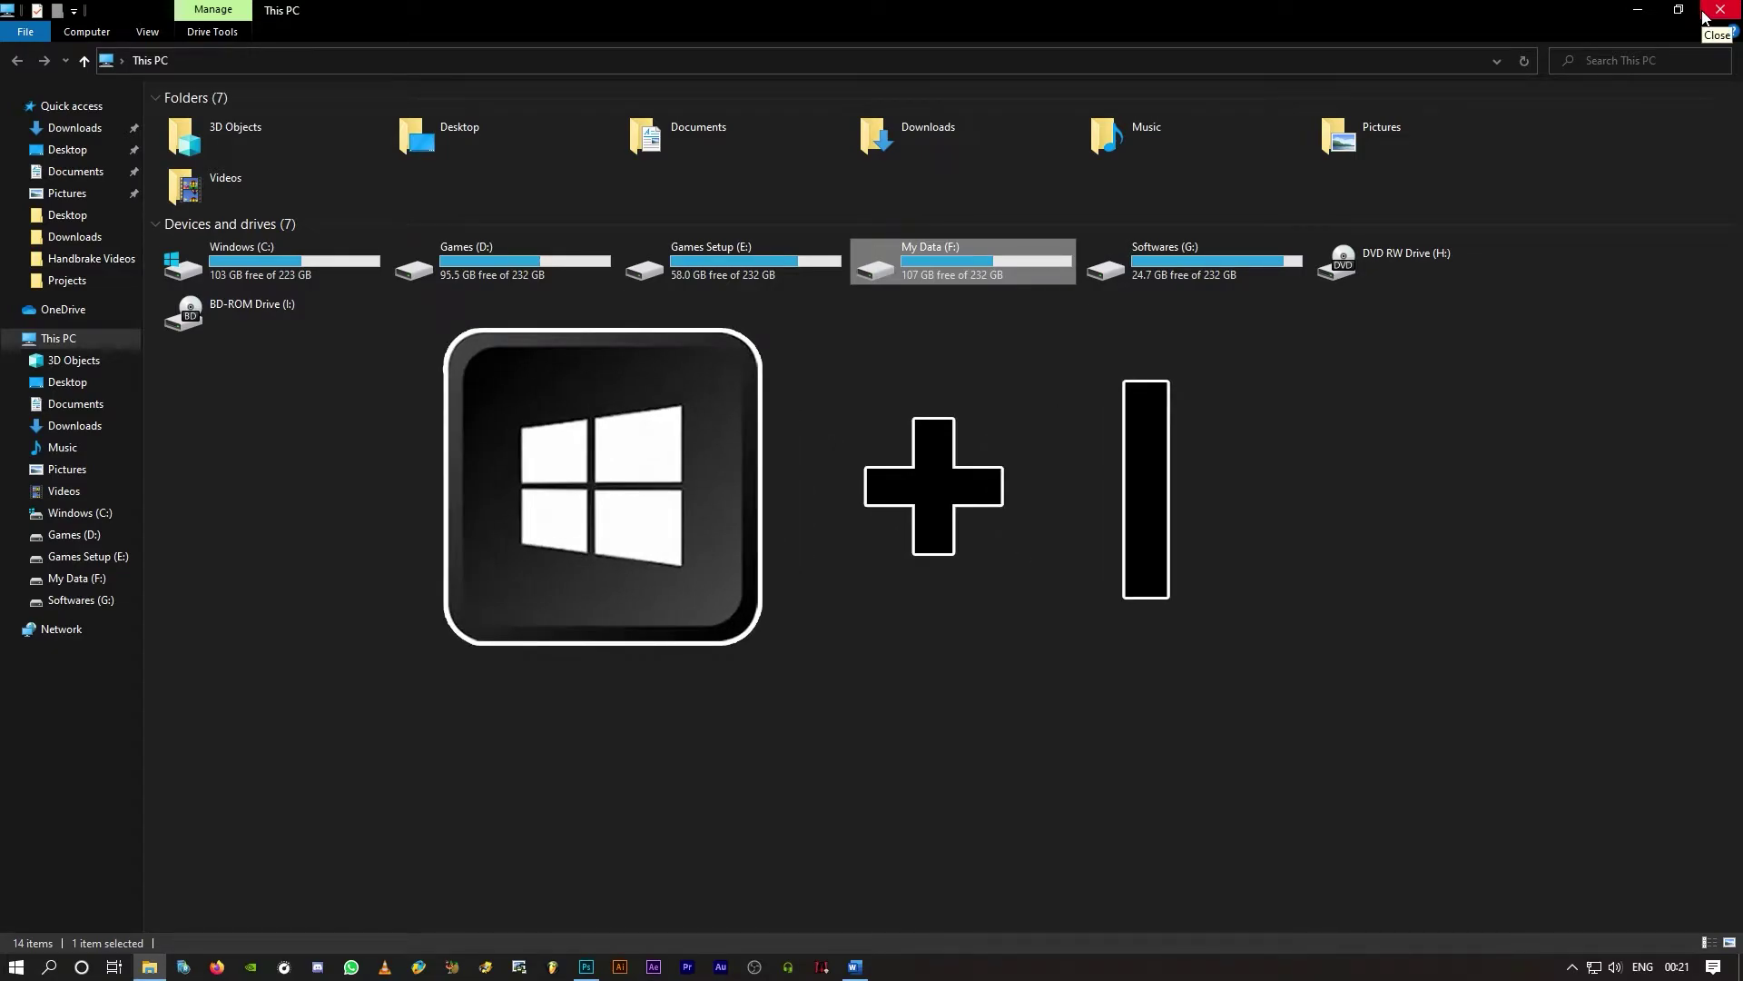
- Reopen Settings with Win+I and switch Xbox Game Bar off under Gaming
key(super+i)
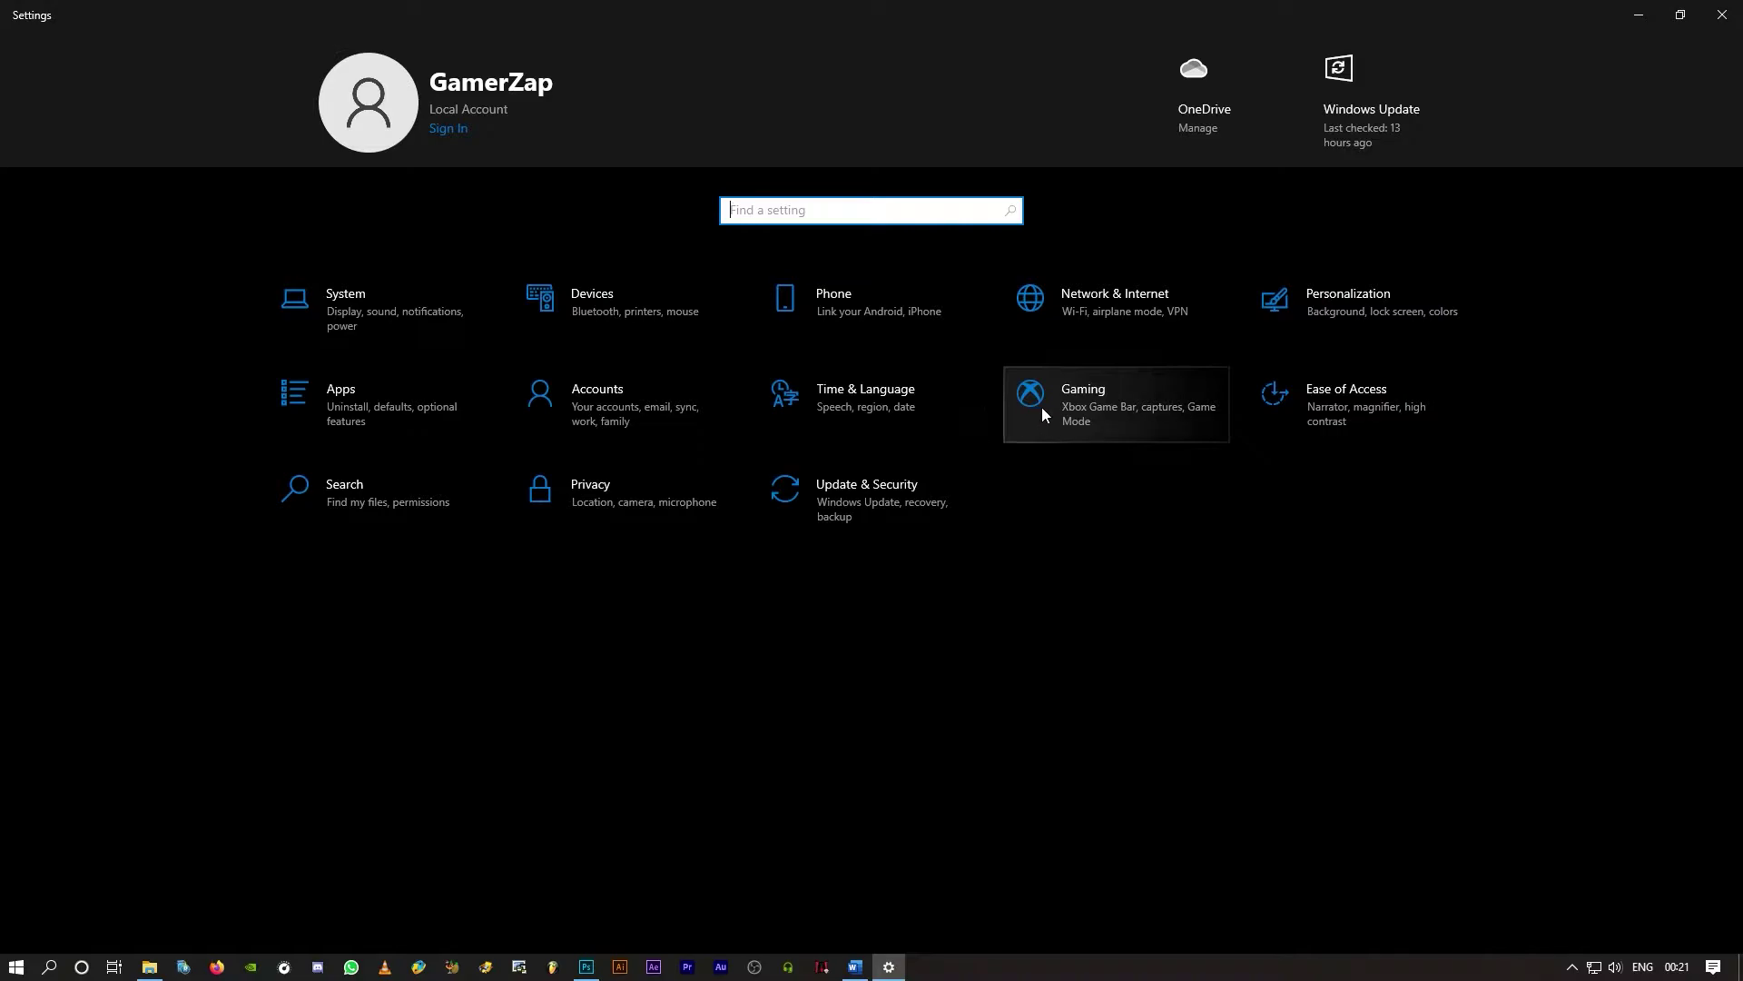
click(1089, 411)
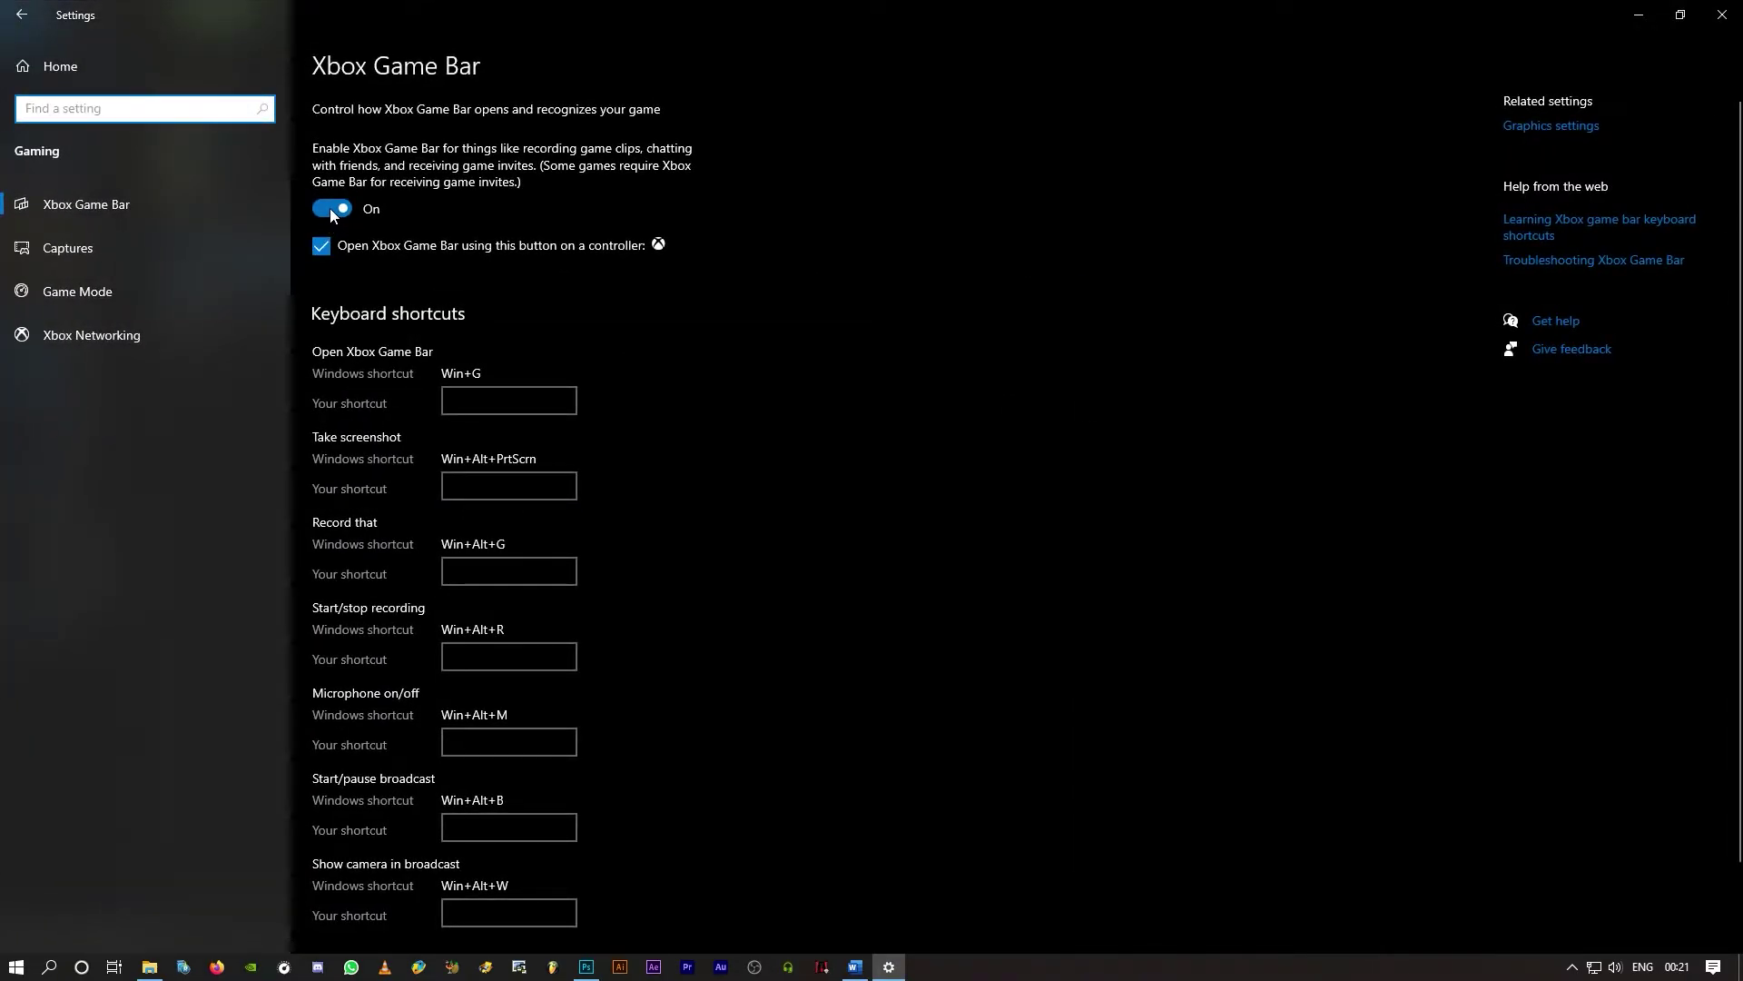
click(333, 211)
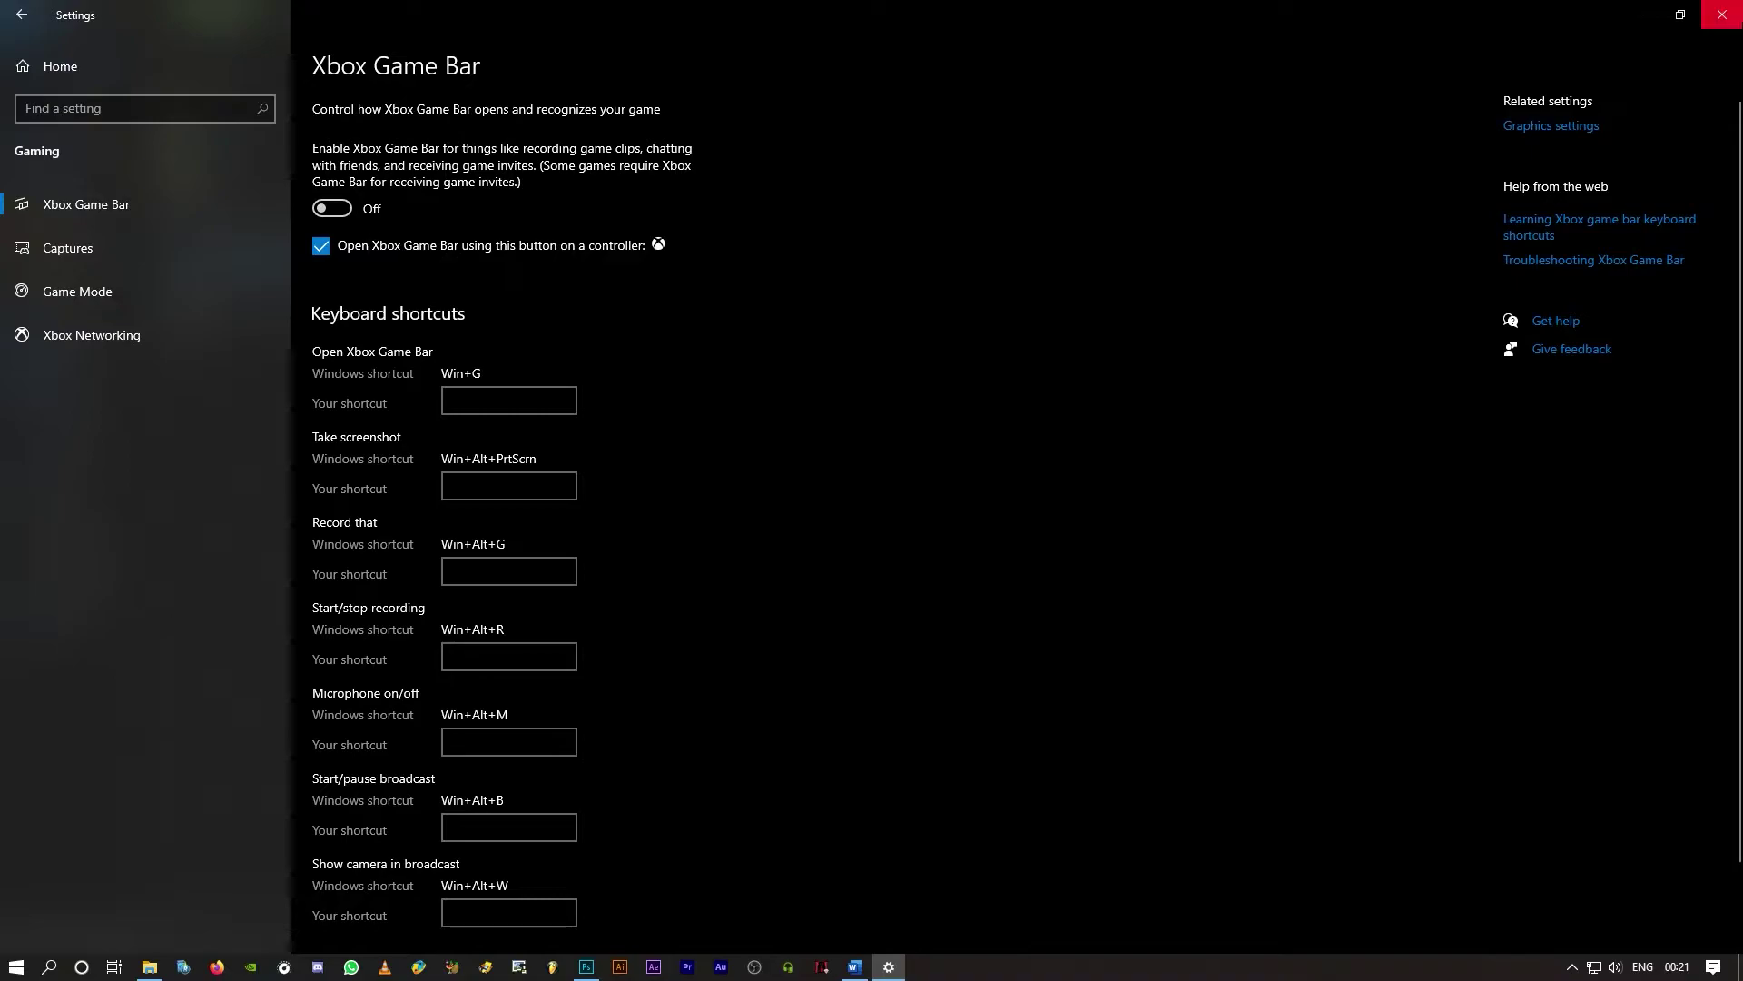
- Close Settings, minimize File Explorer, and launch Google Chrome from a Start search for 'goo'
click(1722, 14)
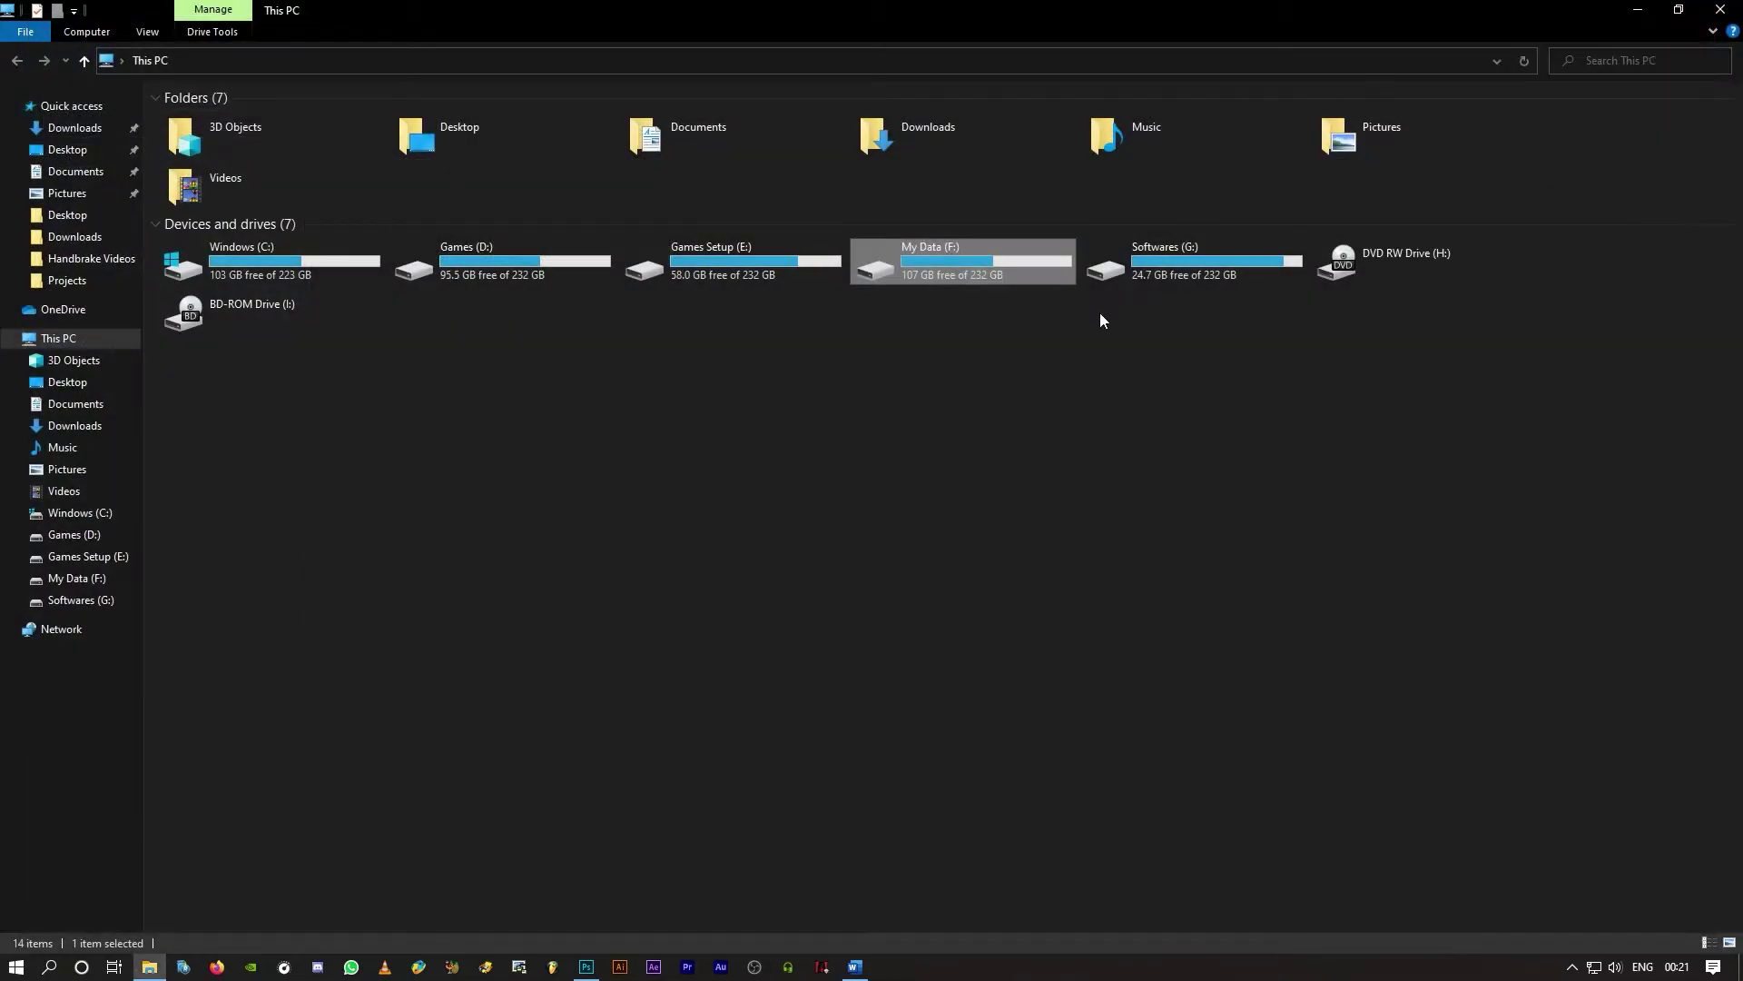
click(1637, 9)
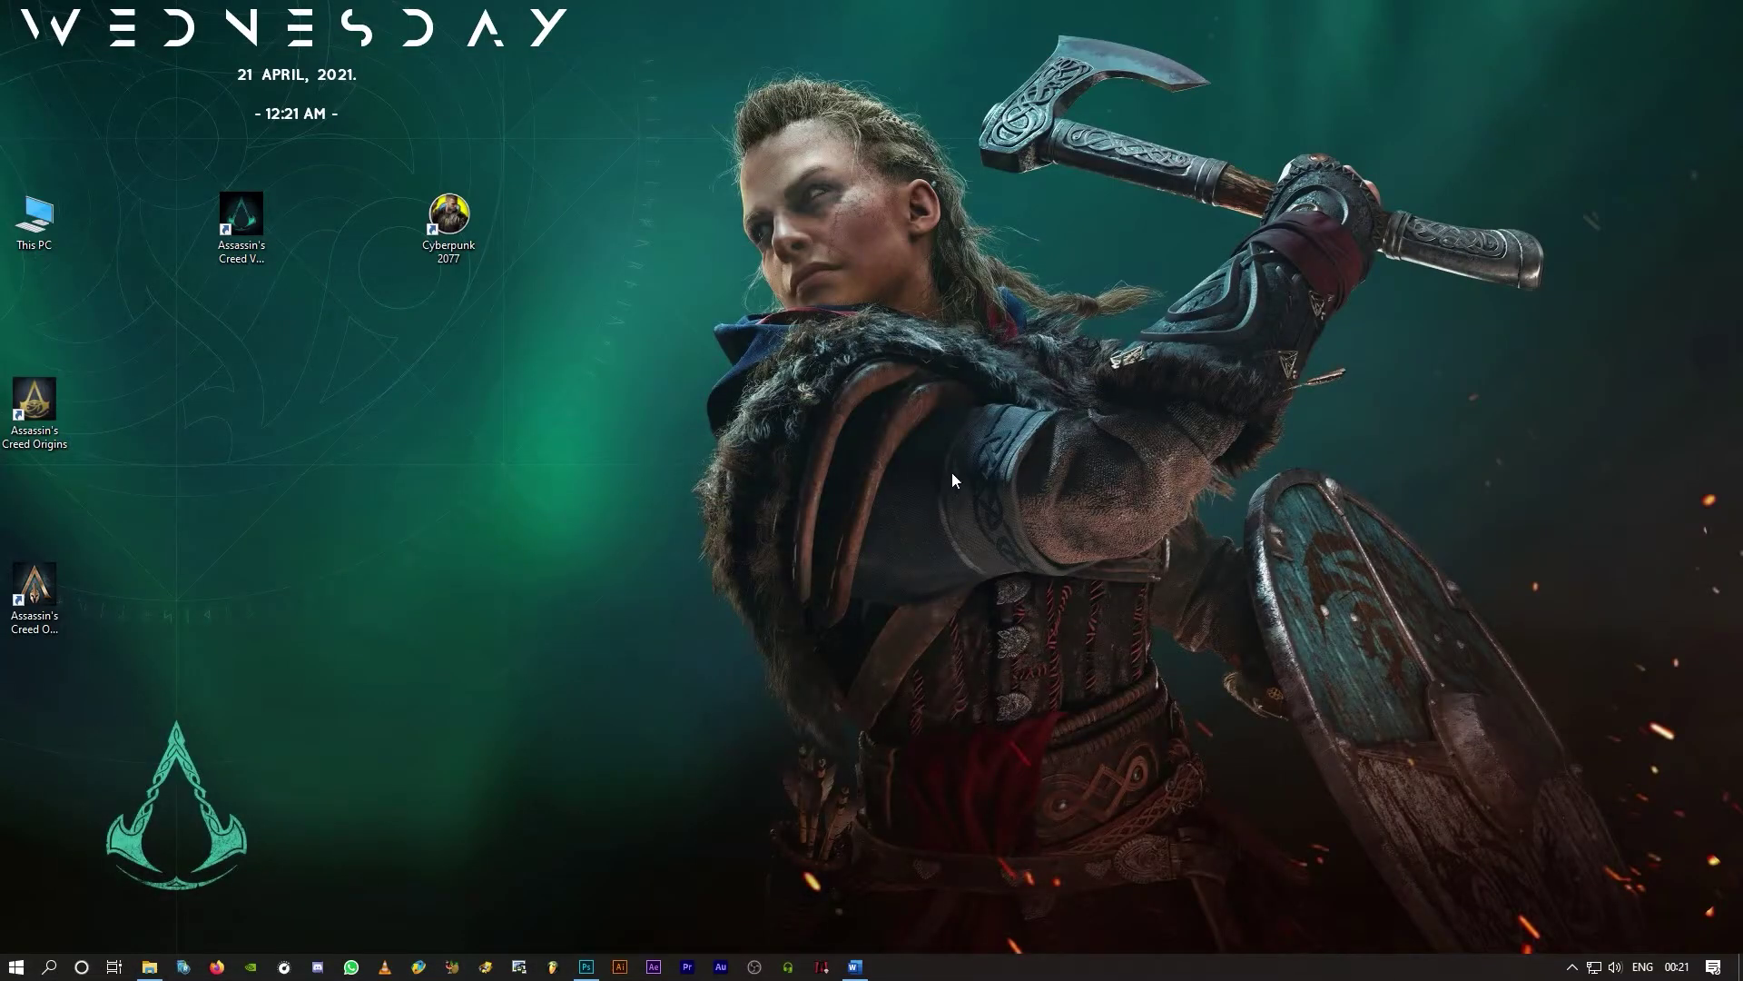
key(super)
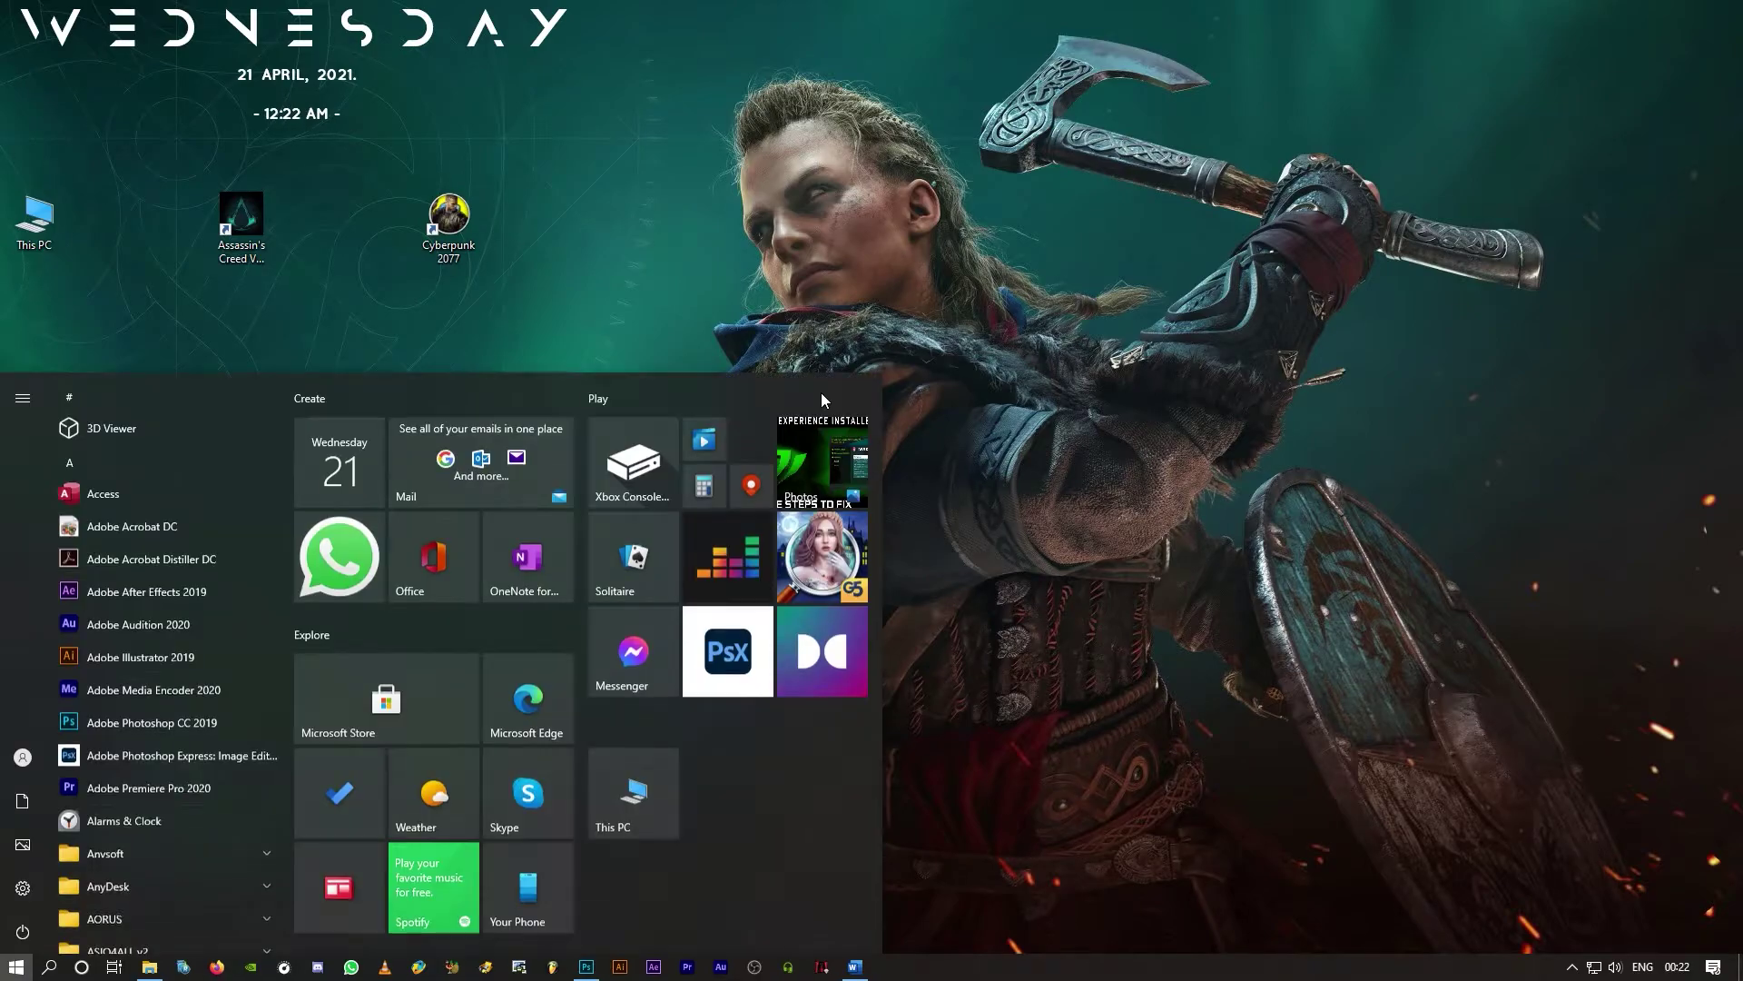
text(goo)
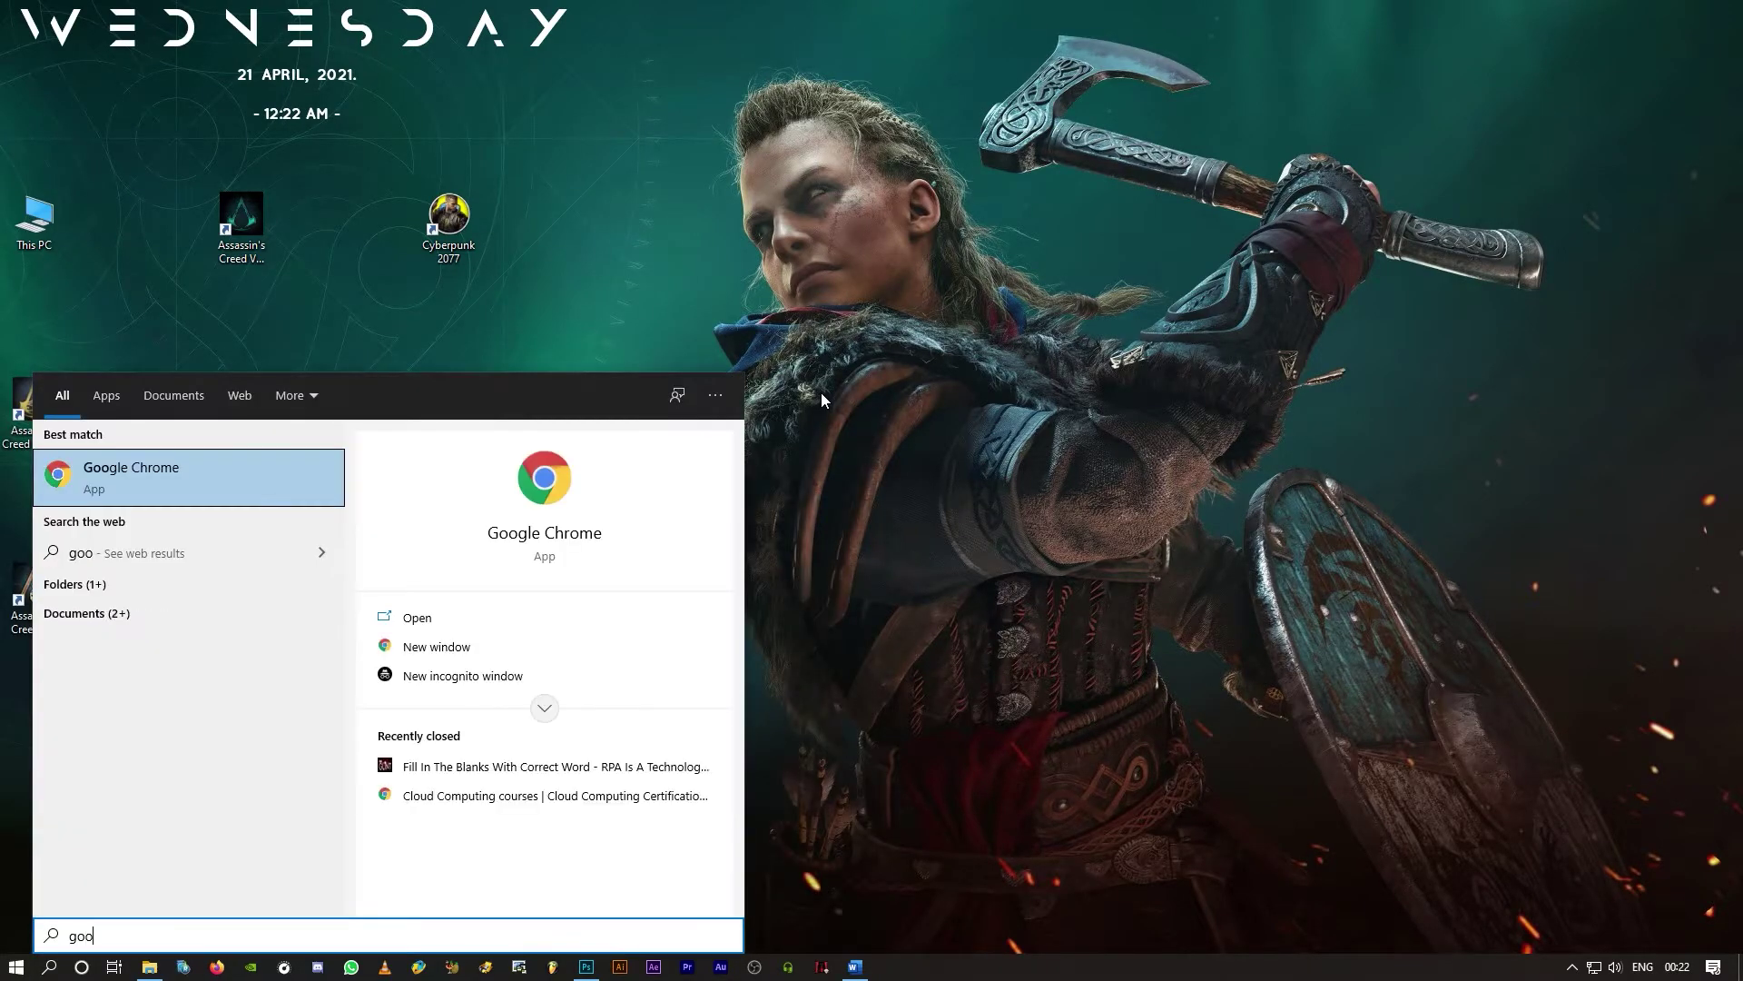
key(Return)
- Turn off 'Use hardware acceleration when available' in Chrome's advanced settings, then close Chrome
click(1723, 47)
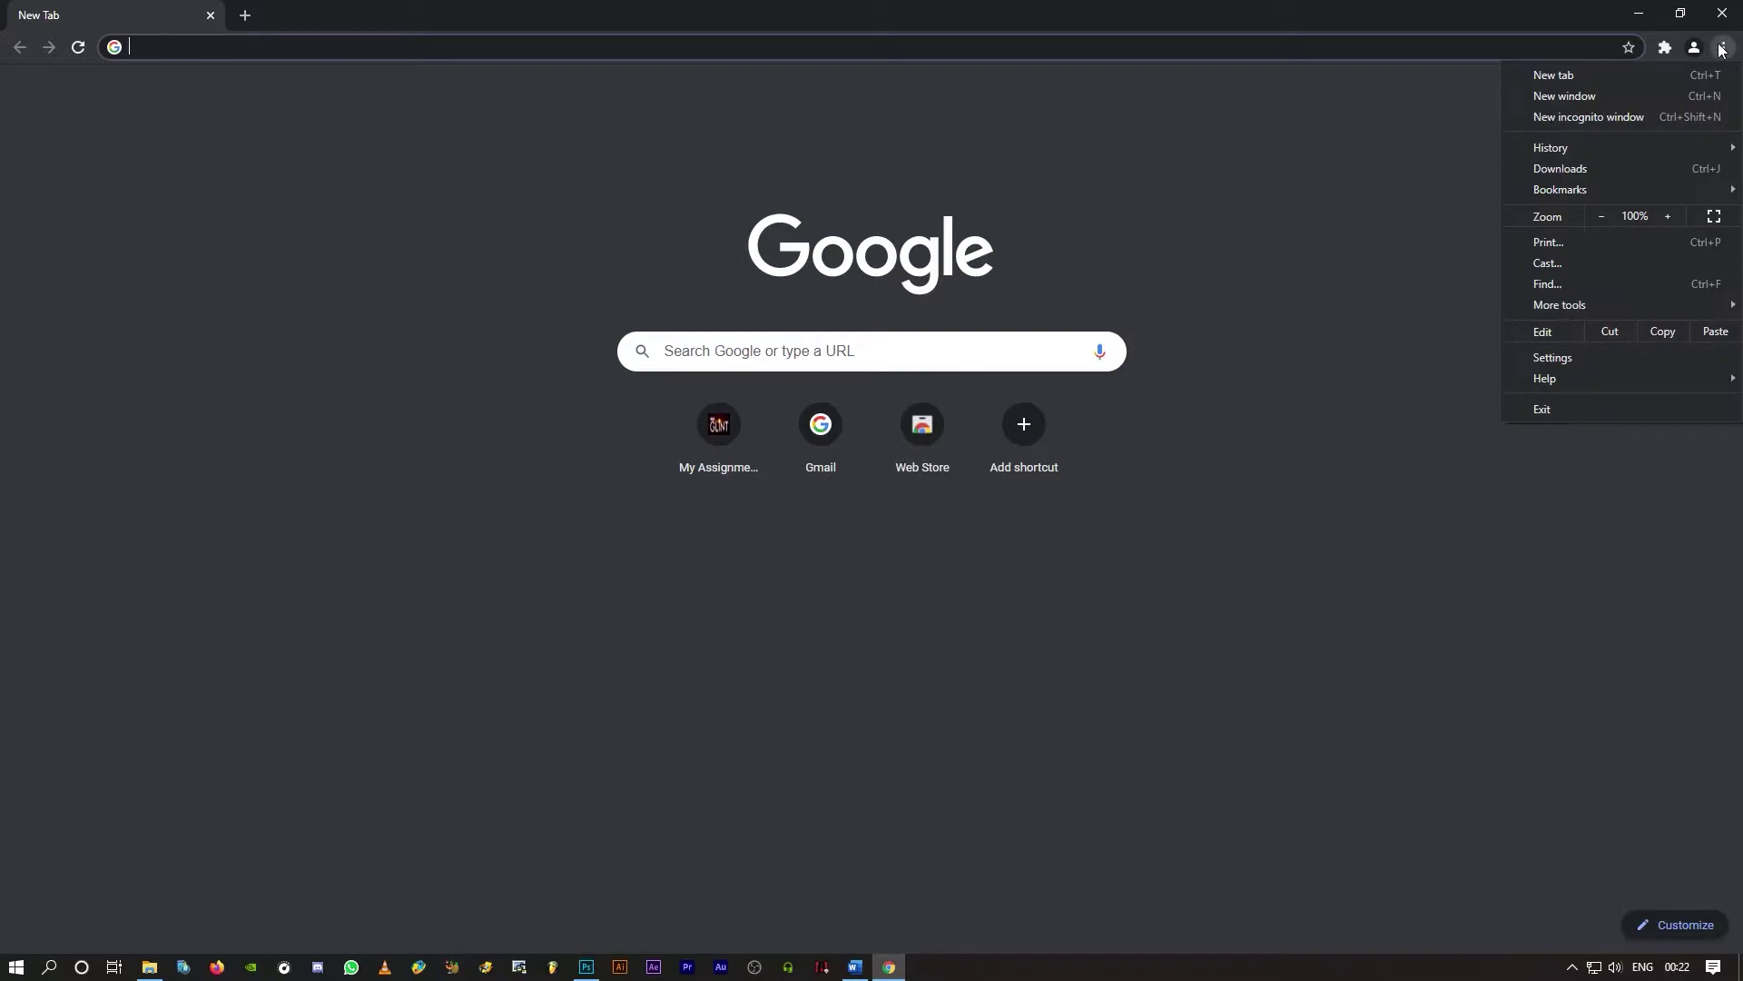
click(1596, 354)
scroll(1026, 626, down, 7)
scroll(999, 726, down, 3)
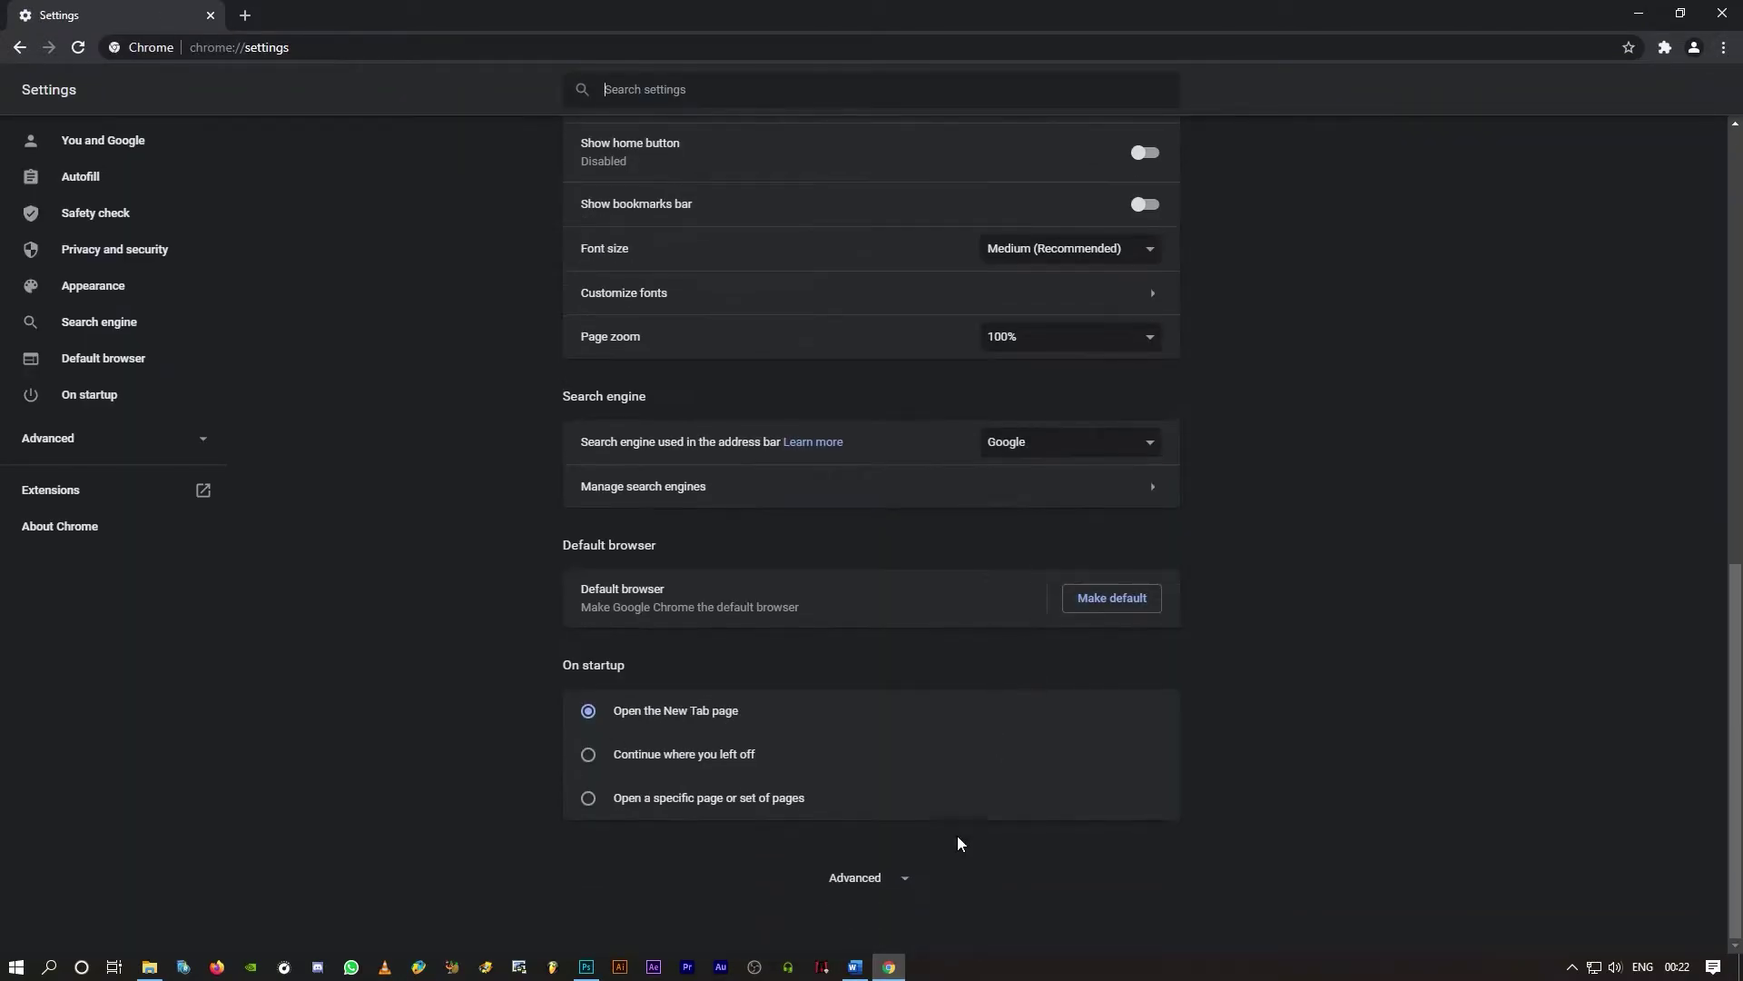
click(874, 883)
scroll(1070, 771, down, 9)
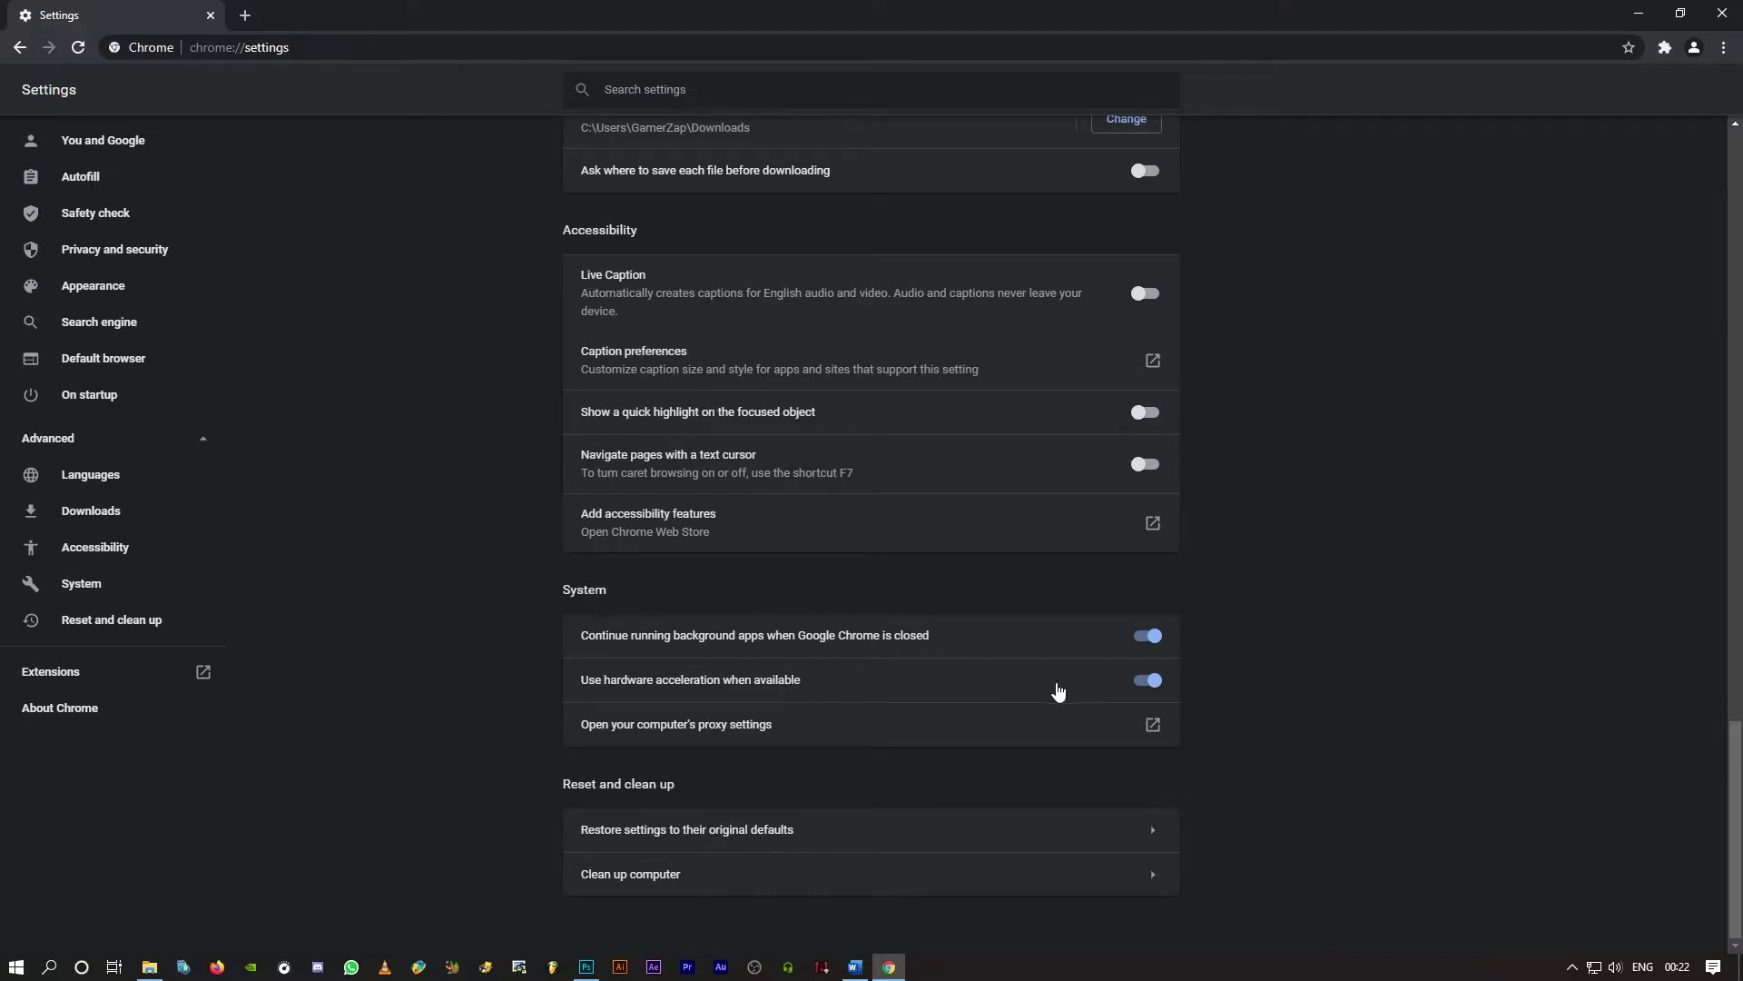
click(1152, 682)
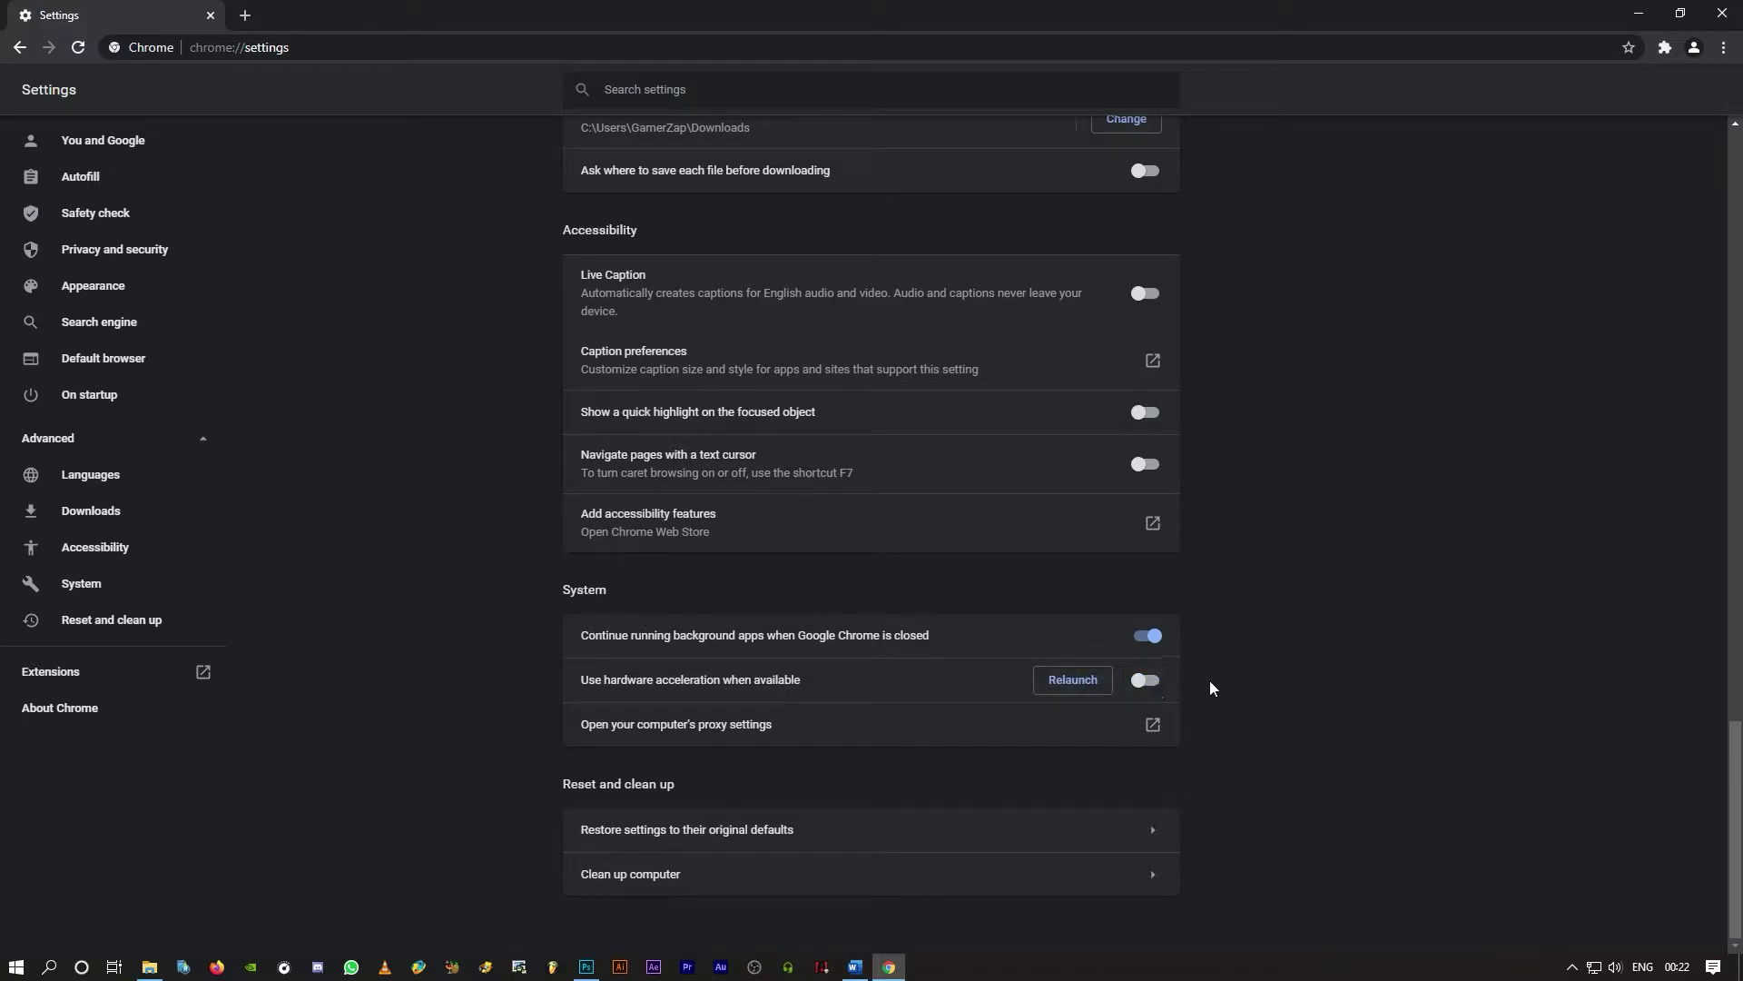
click(1724, 16)
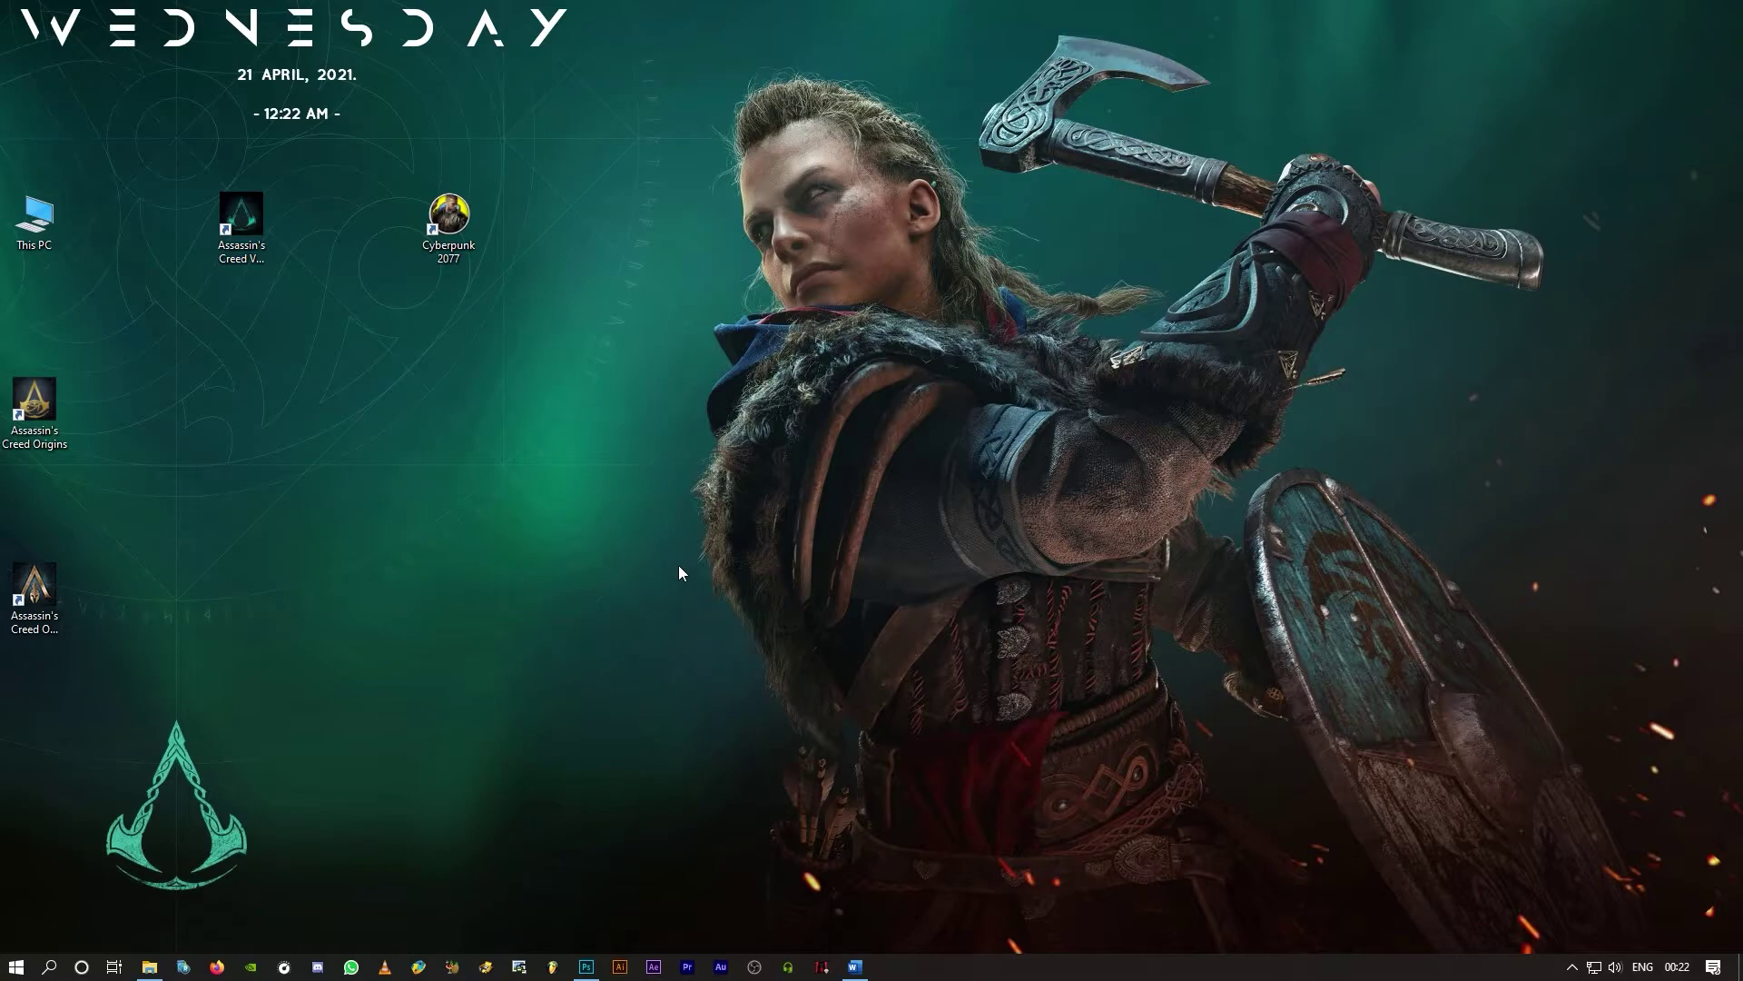
right_click(509, 424)
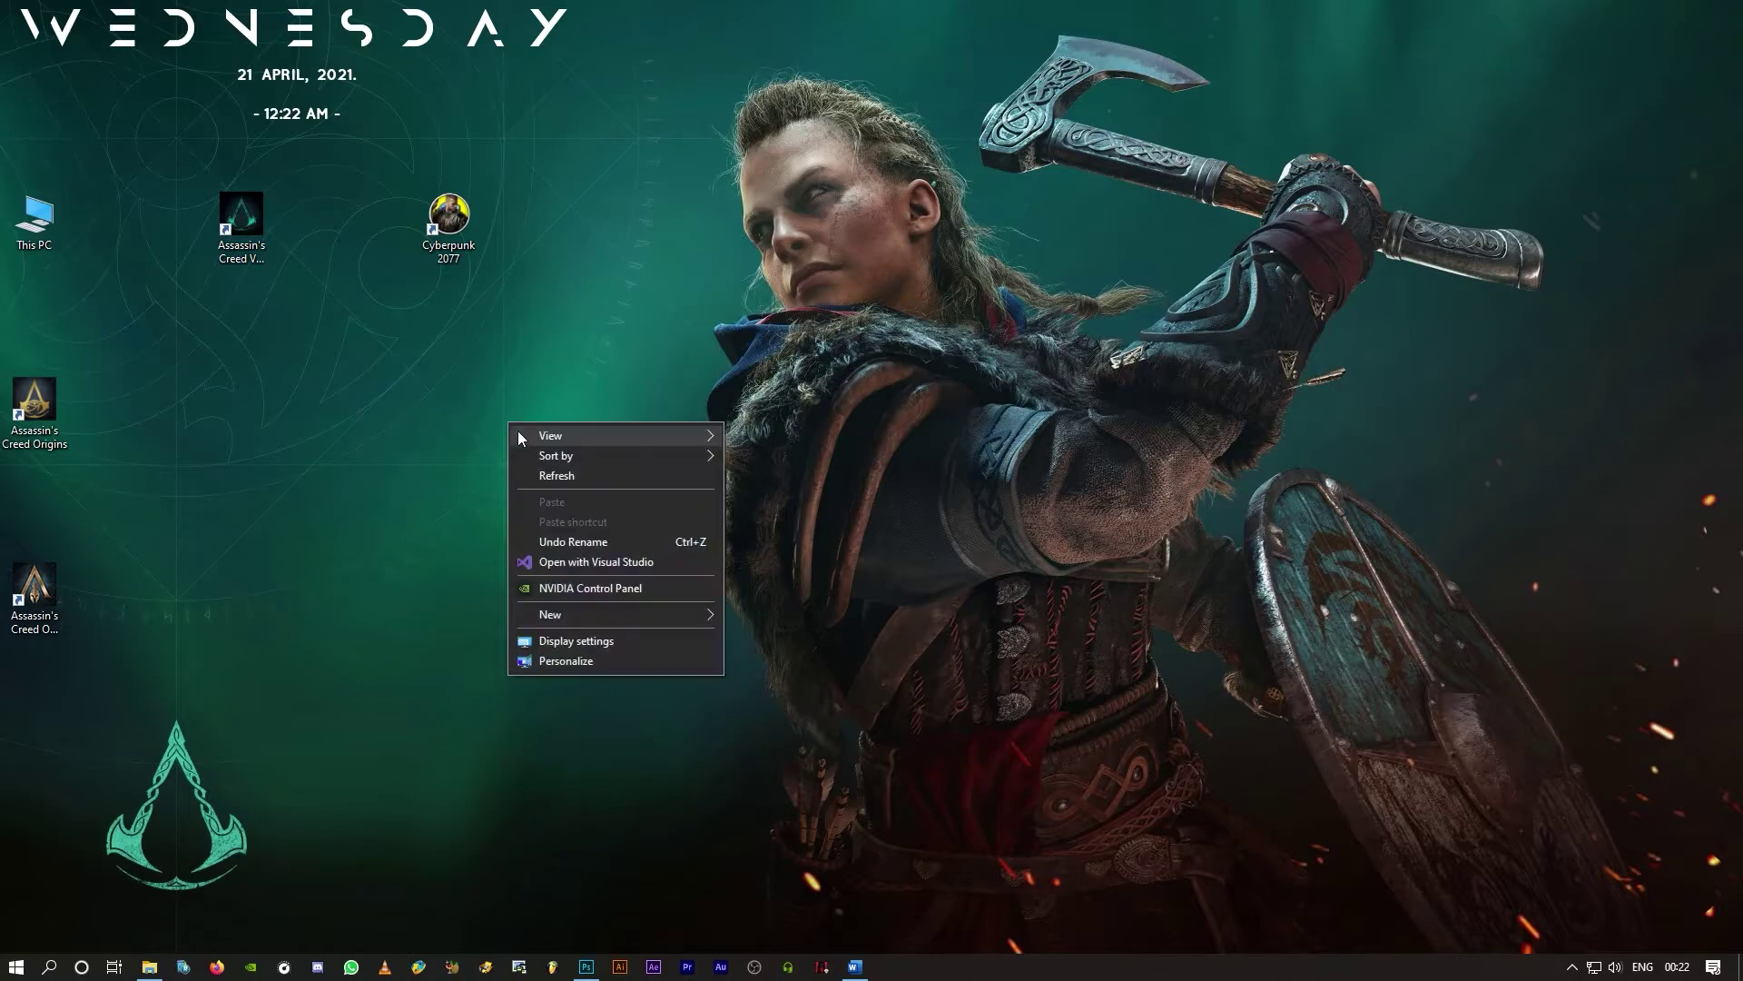
click(592, 477)
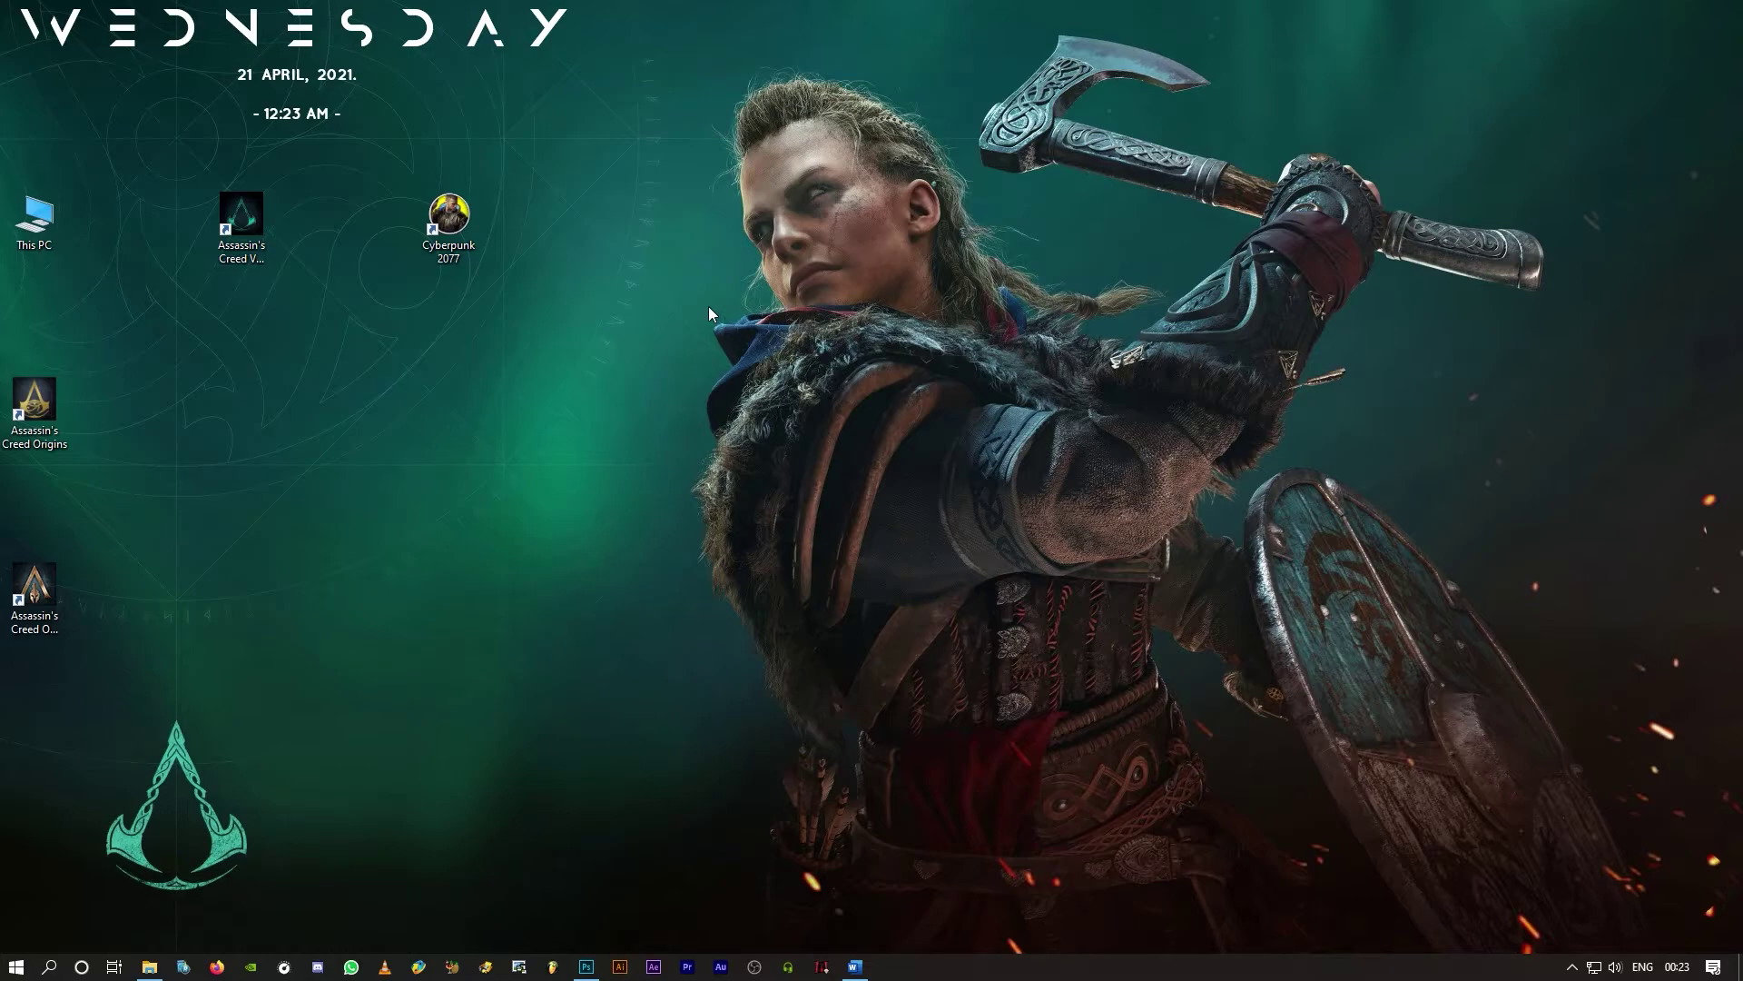
double_click(34, 222)
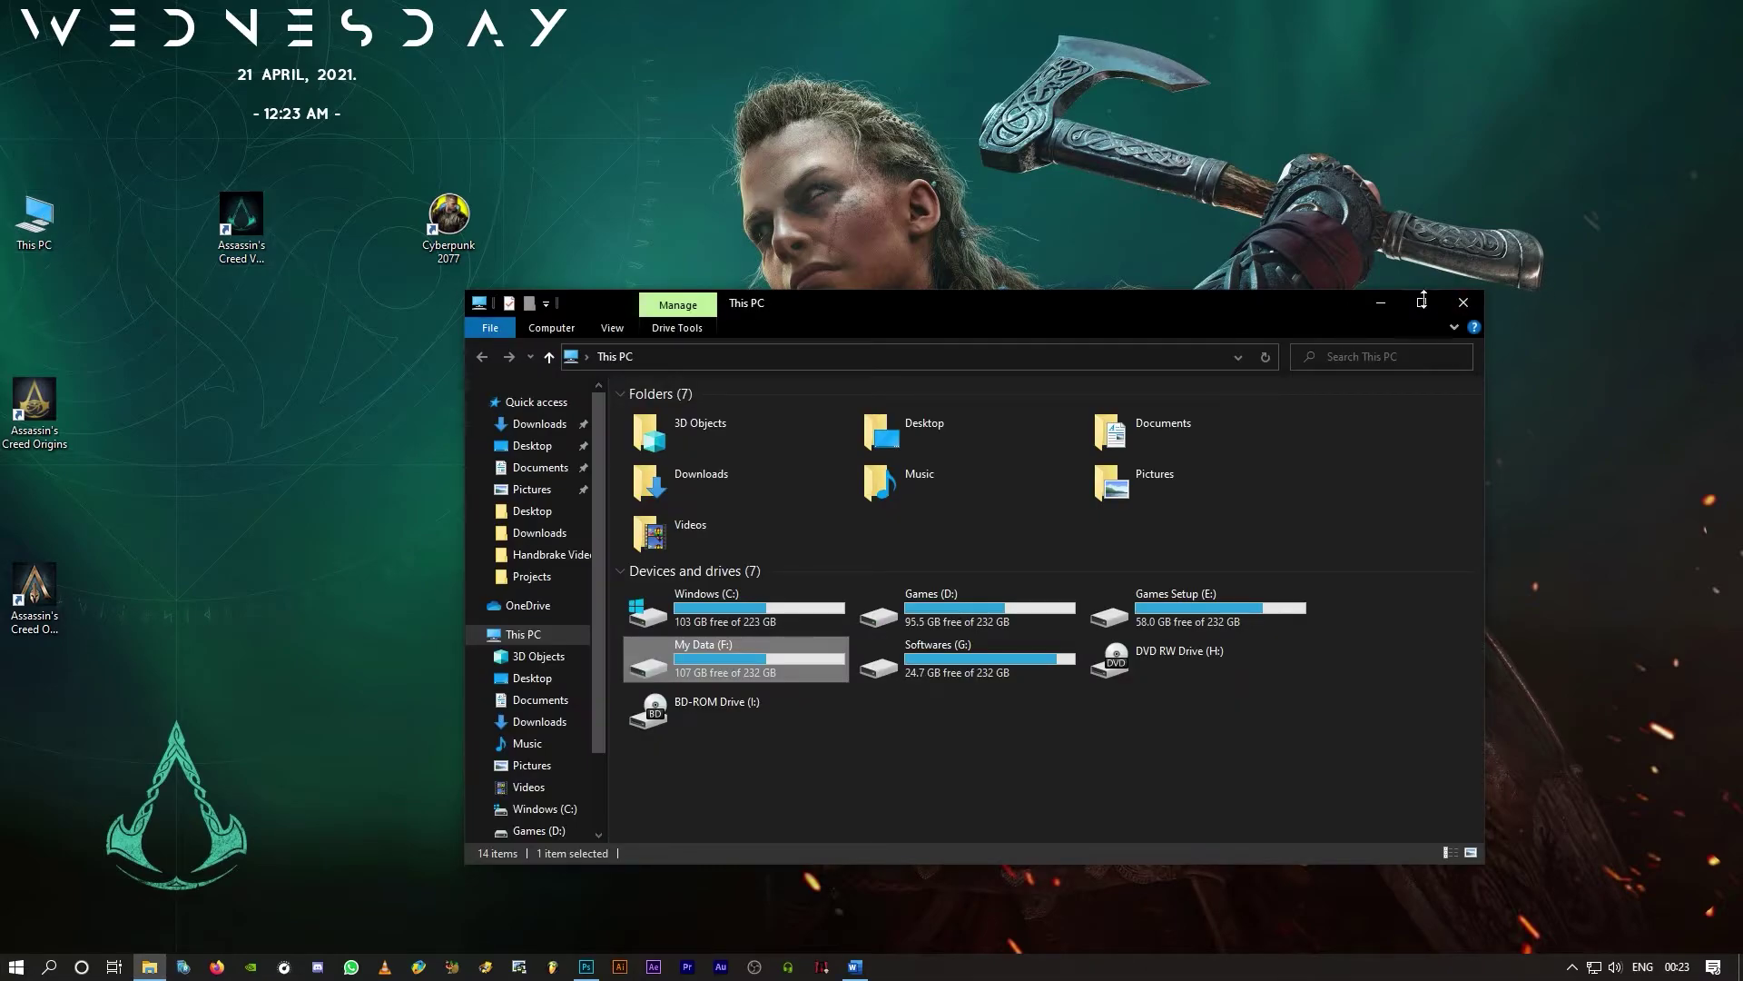
click(1422, 302)
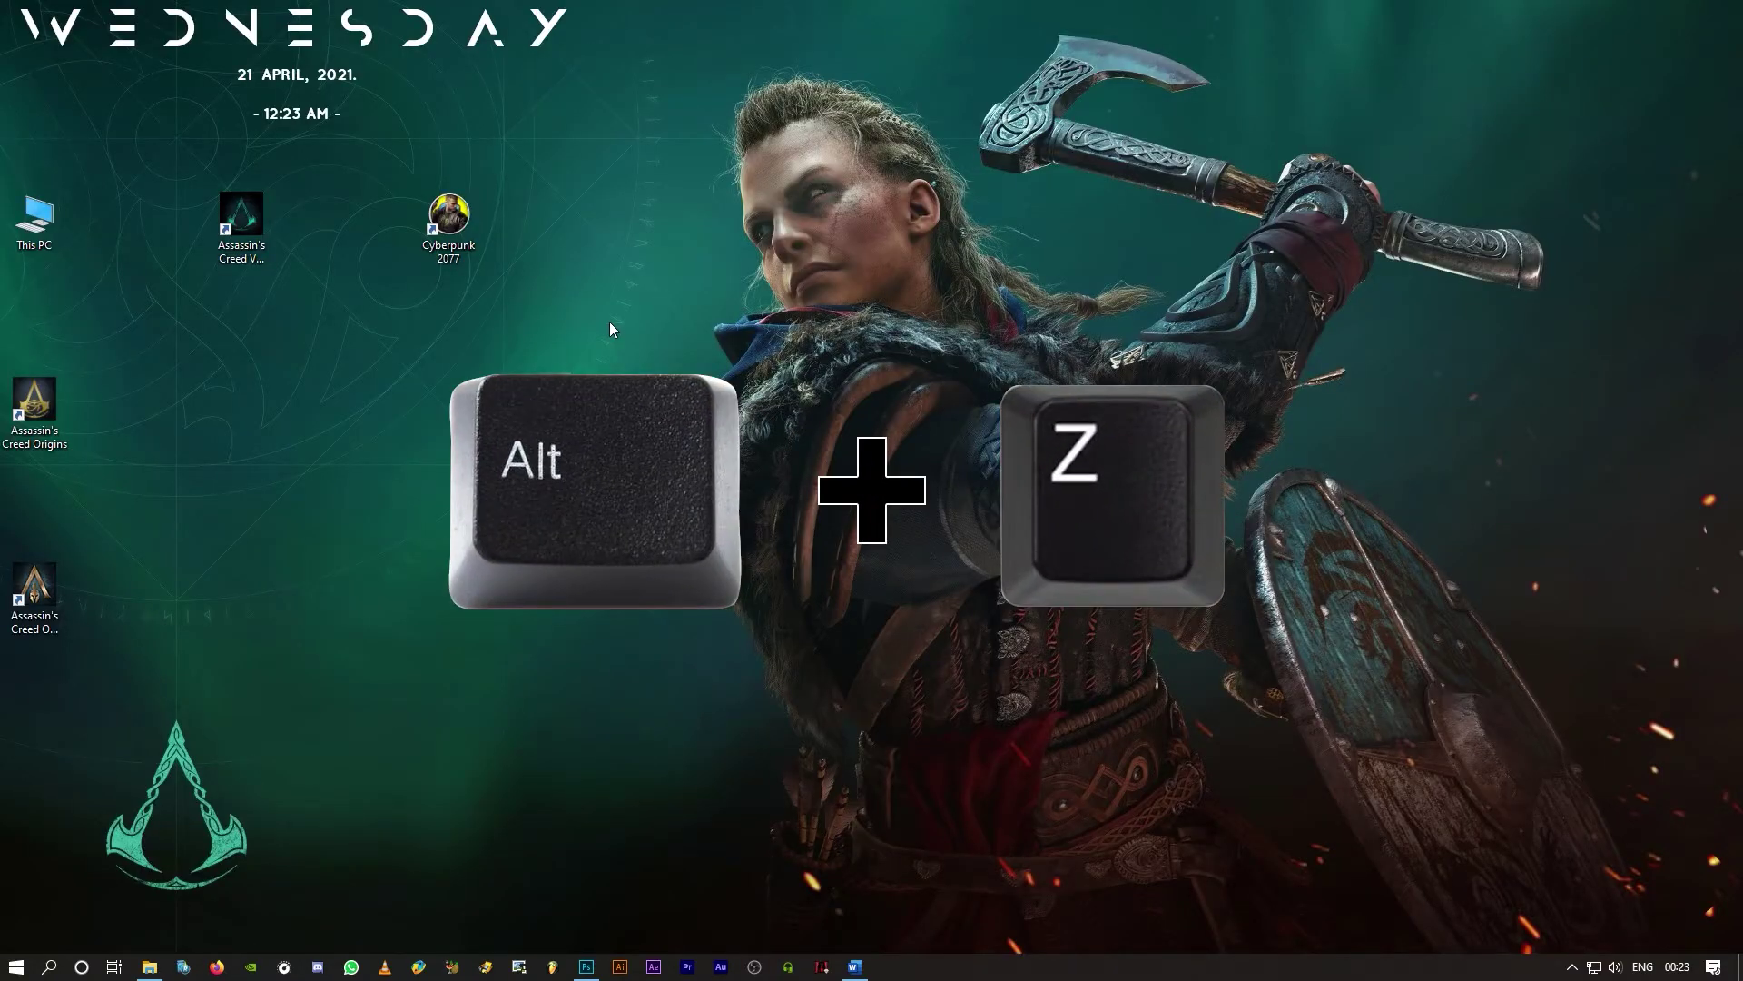
key(alt+z)
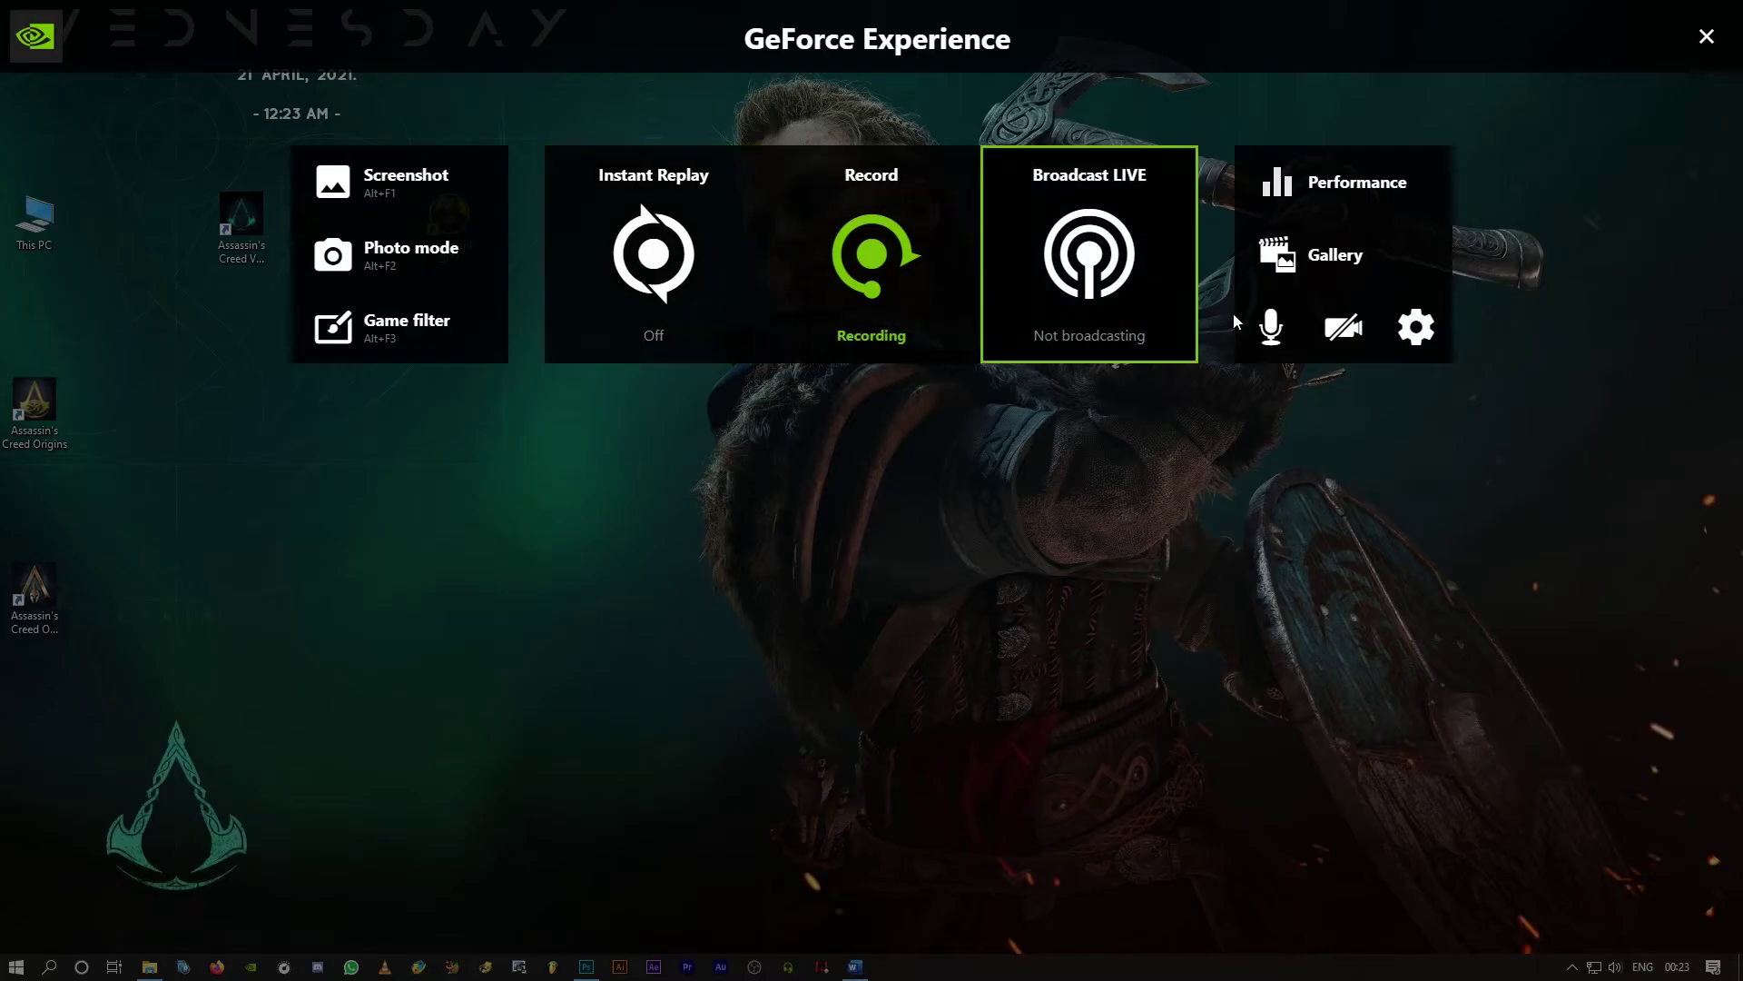
click(1418, 331)
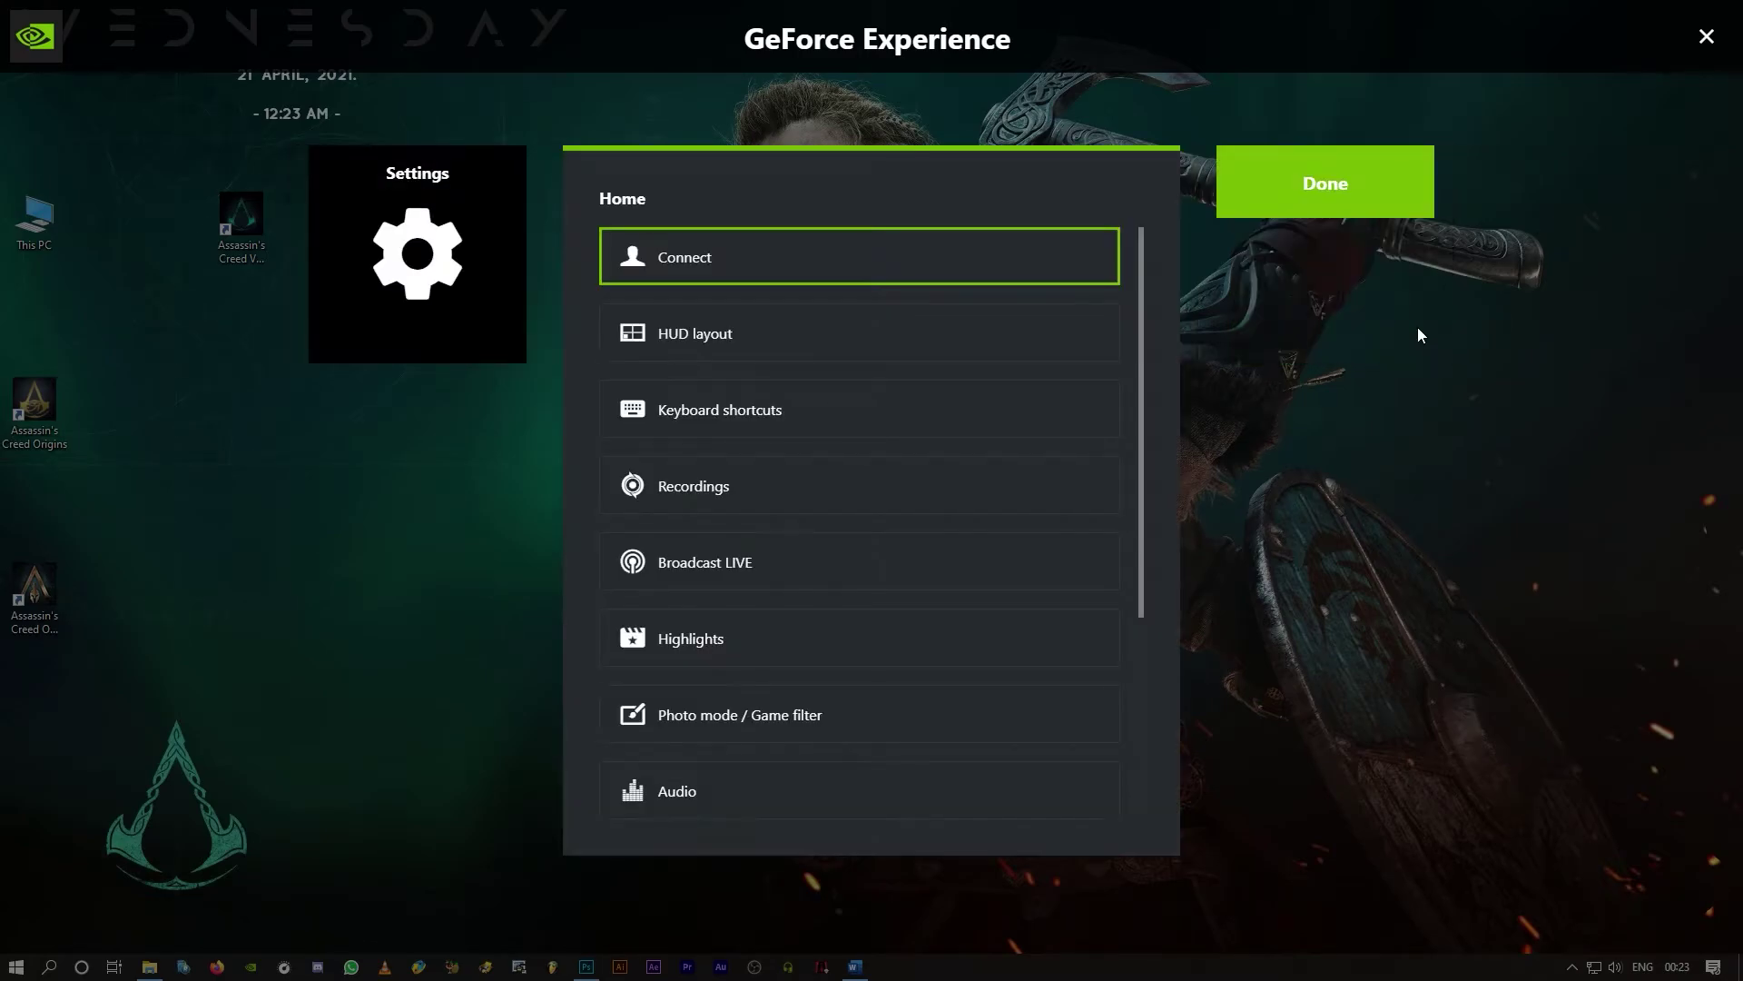
click(761, 492)
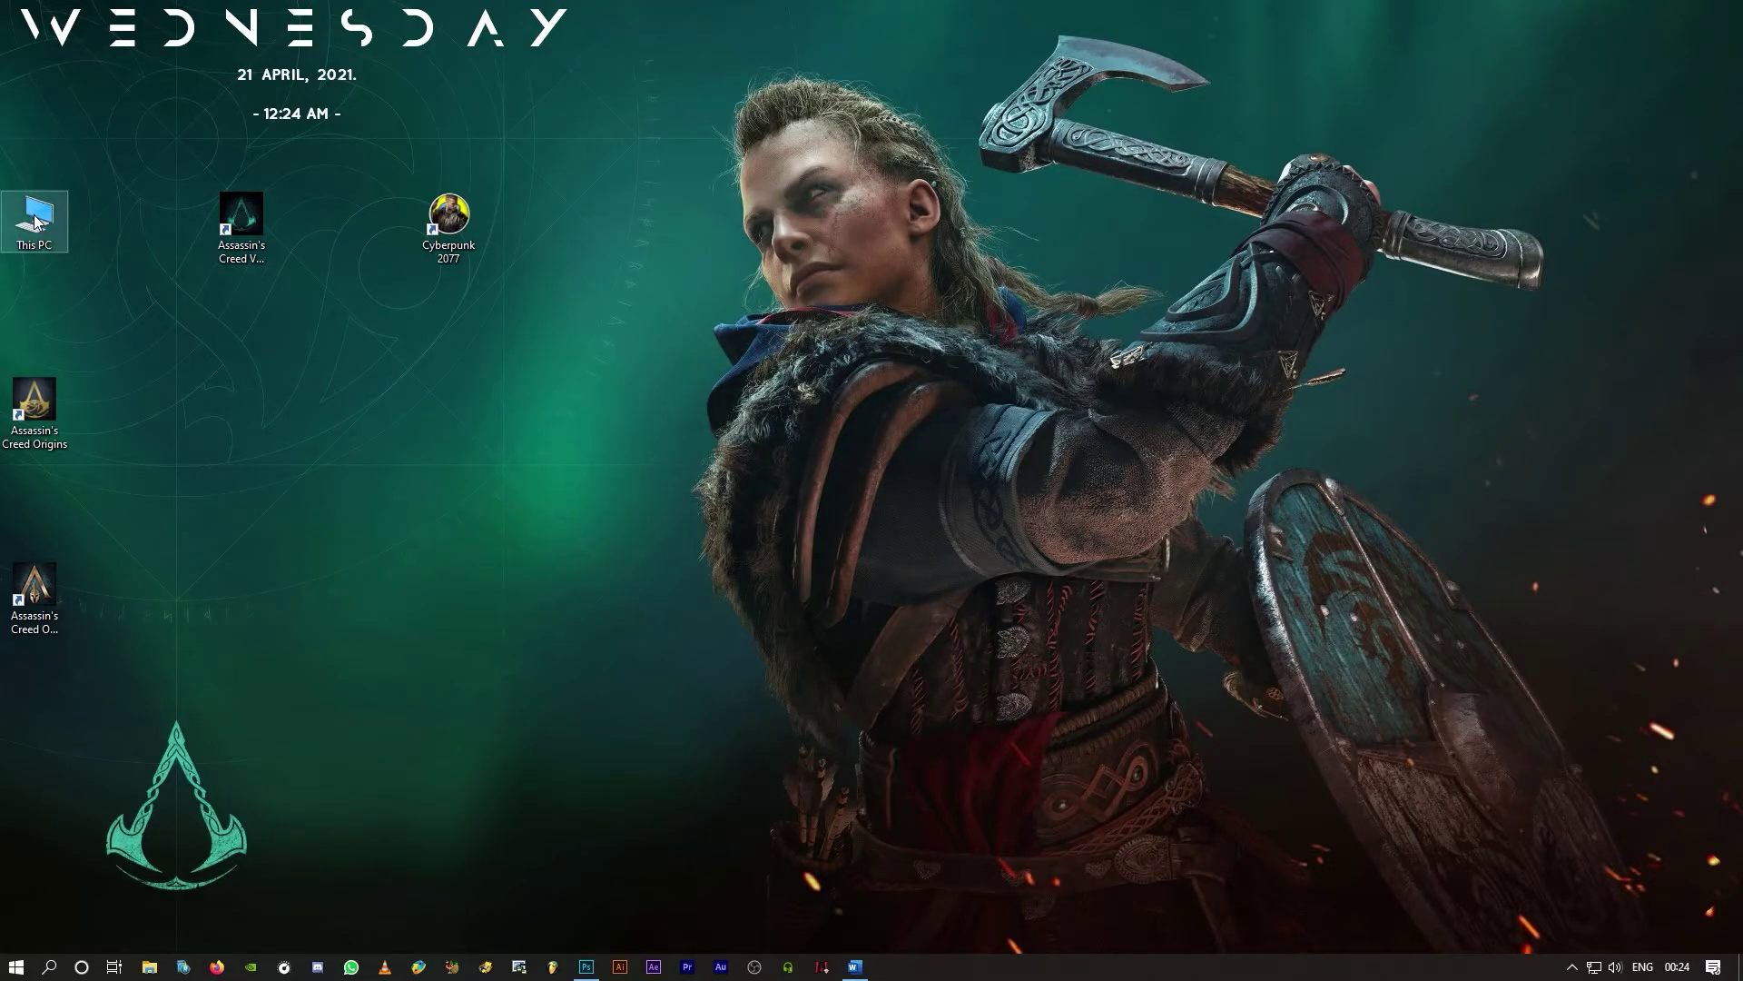
- Open This PC and view the My Data (F:) properties, closing them unchanged
right_click(37, 220)
click(79, 228)
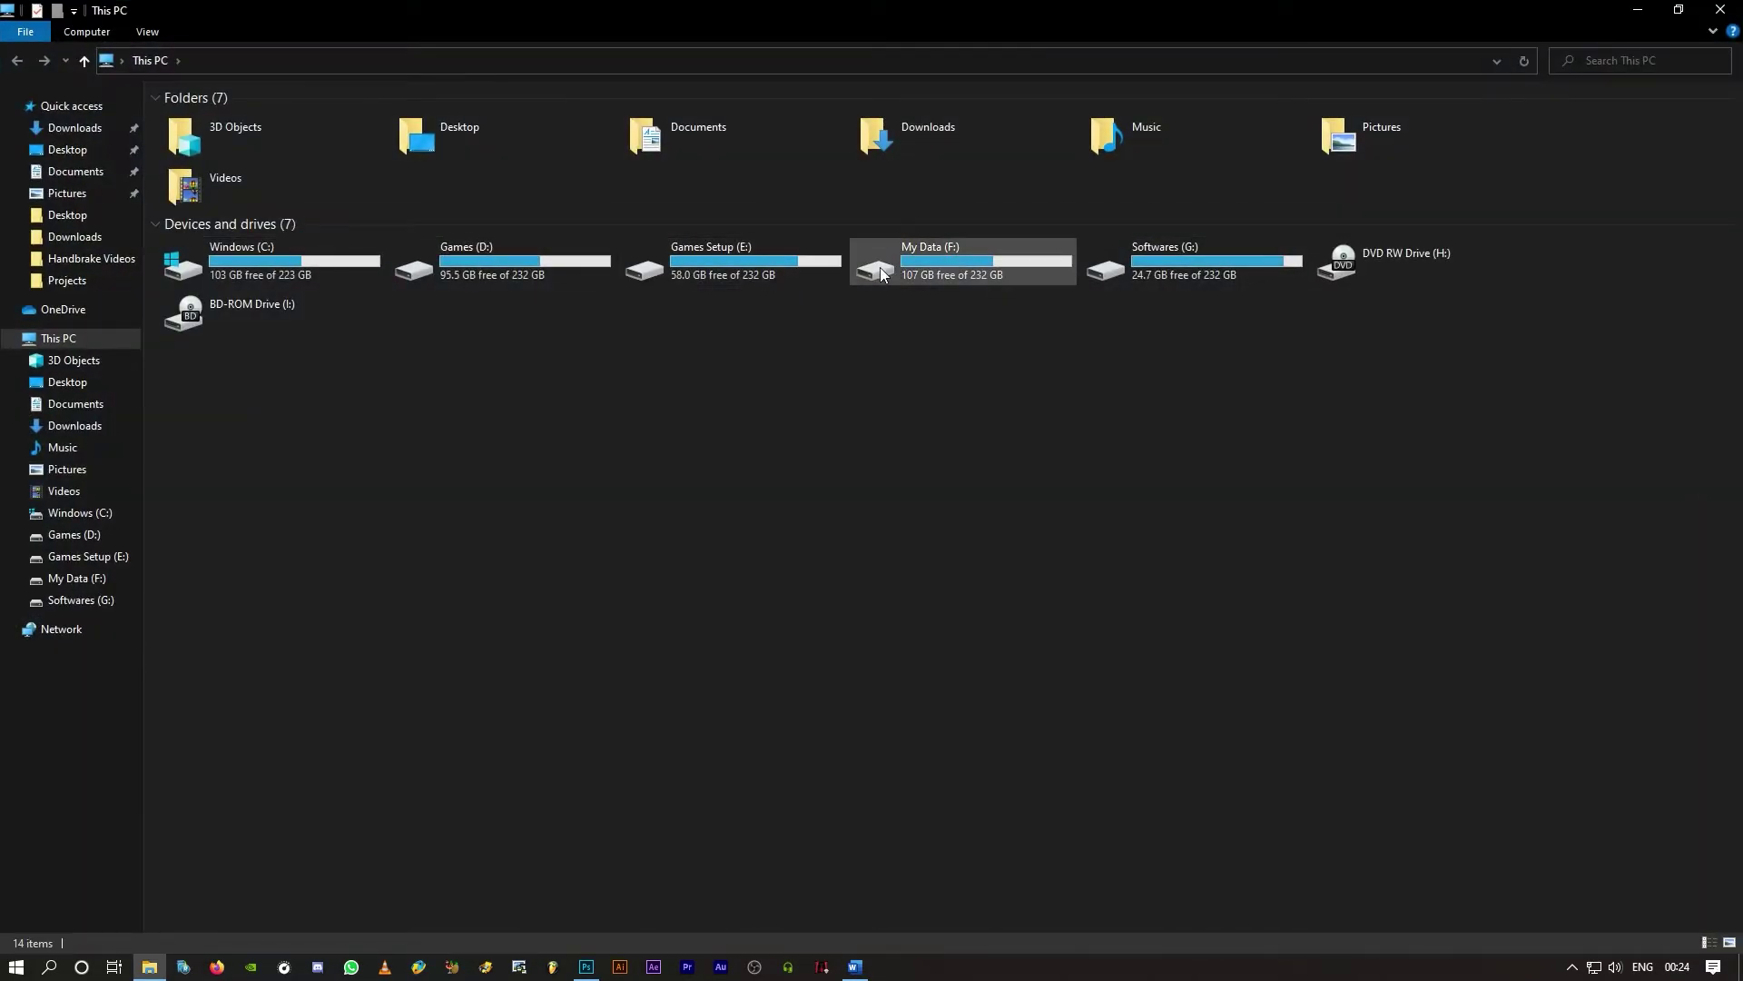
click(928, 275)
right_click(873, 270)
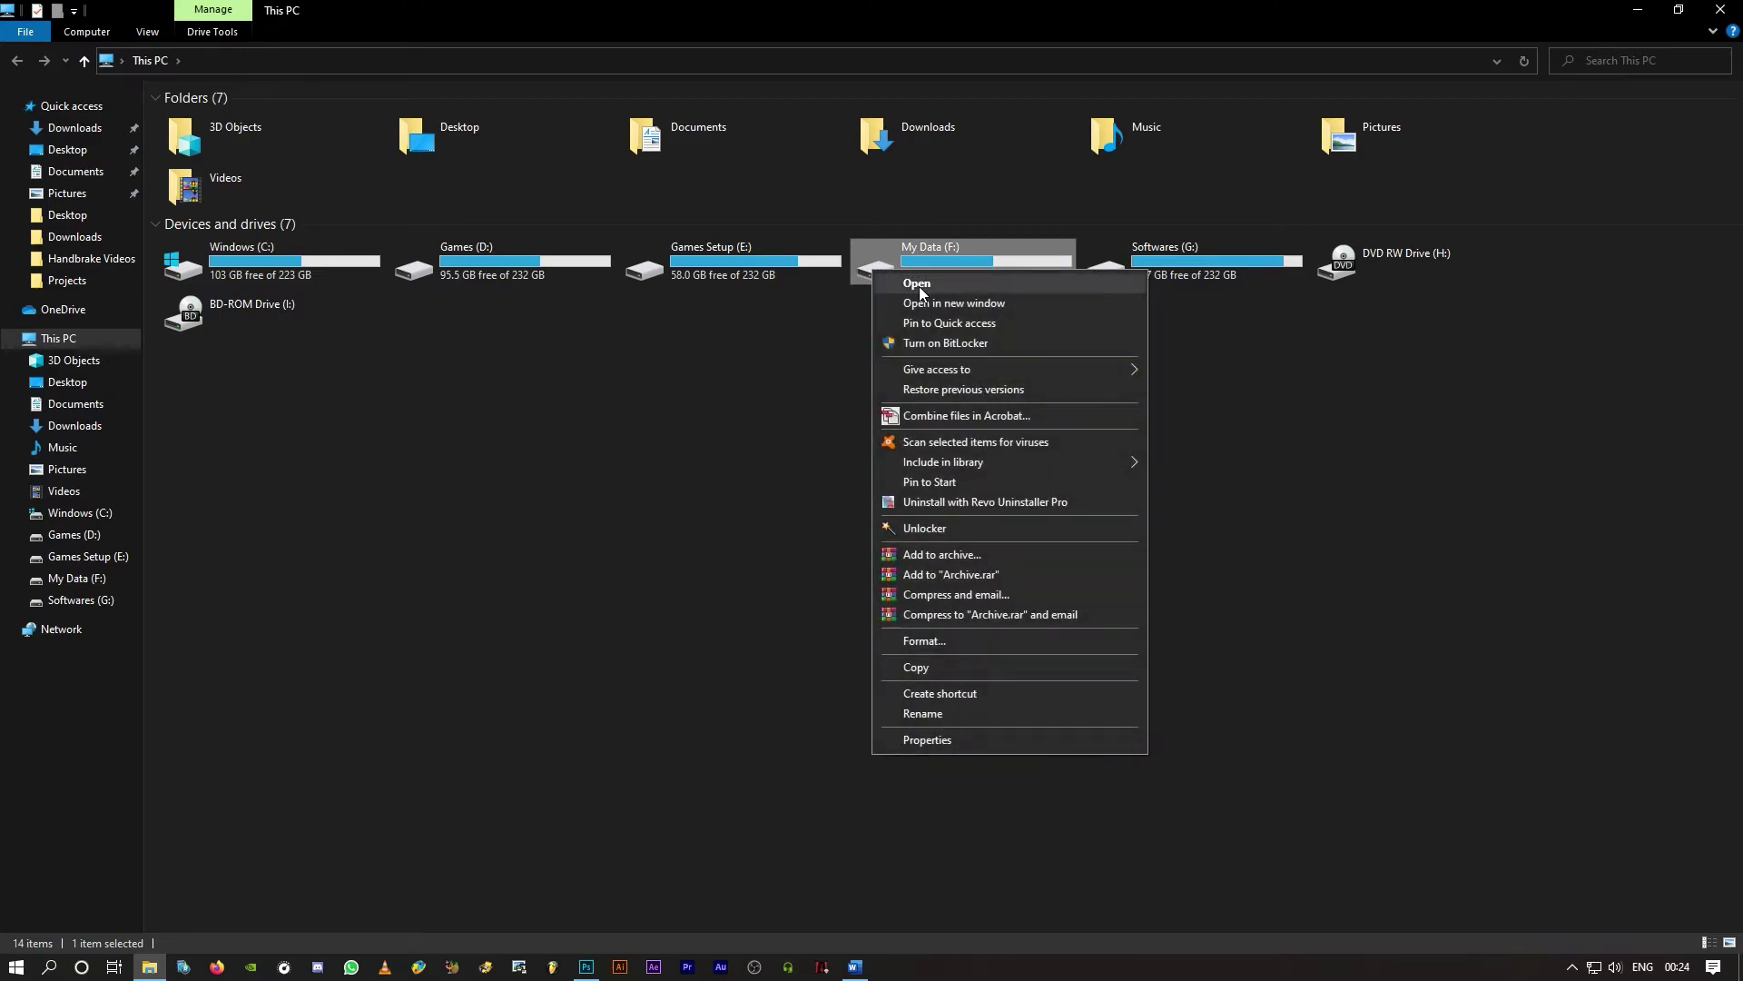
click(961, 741)
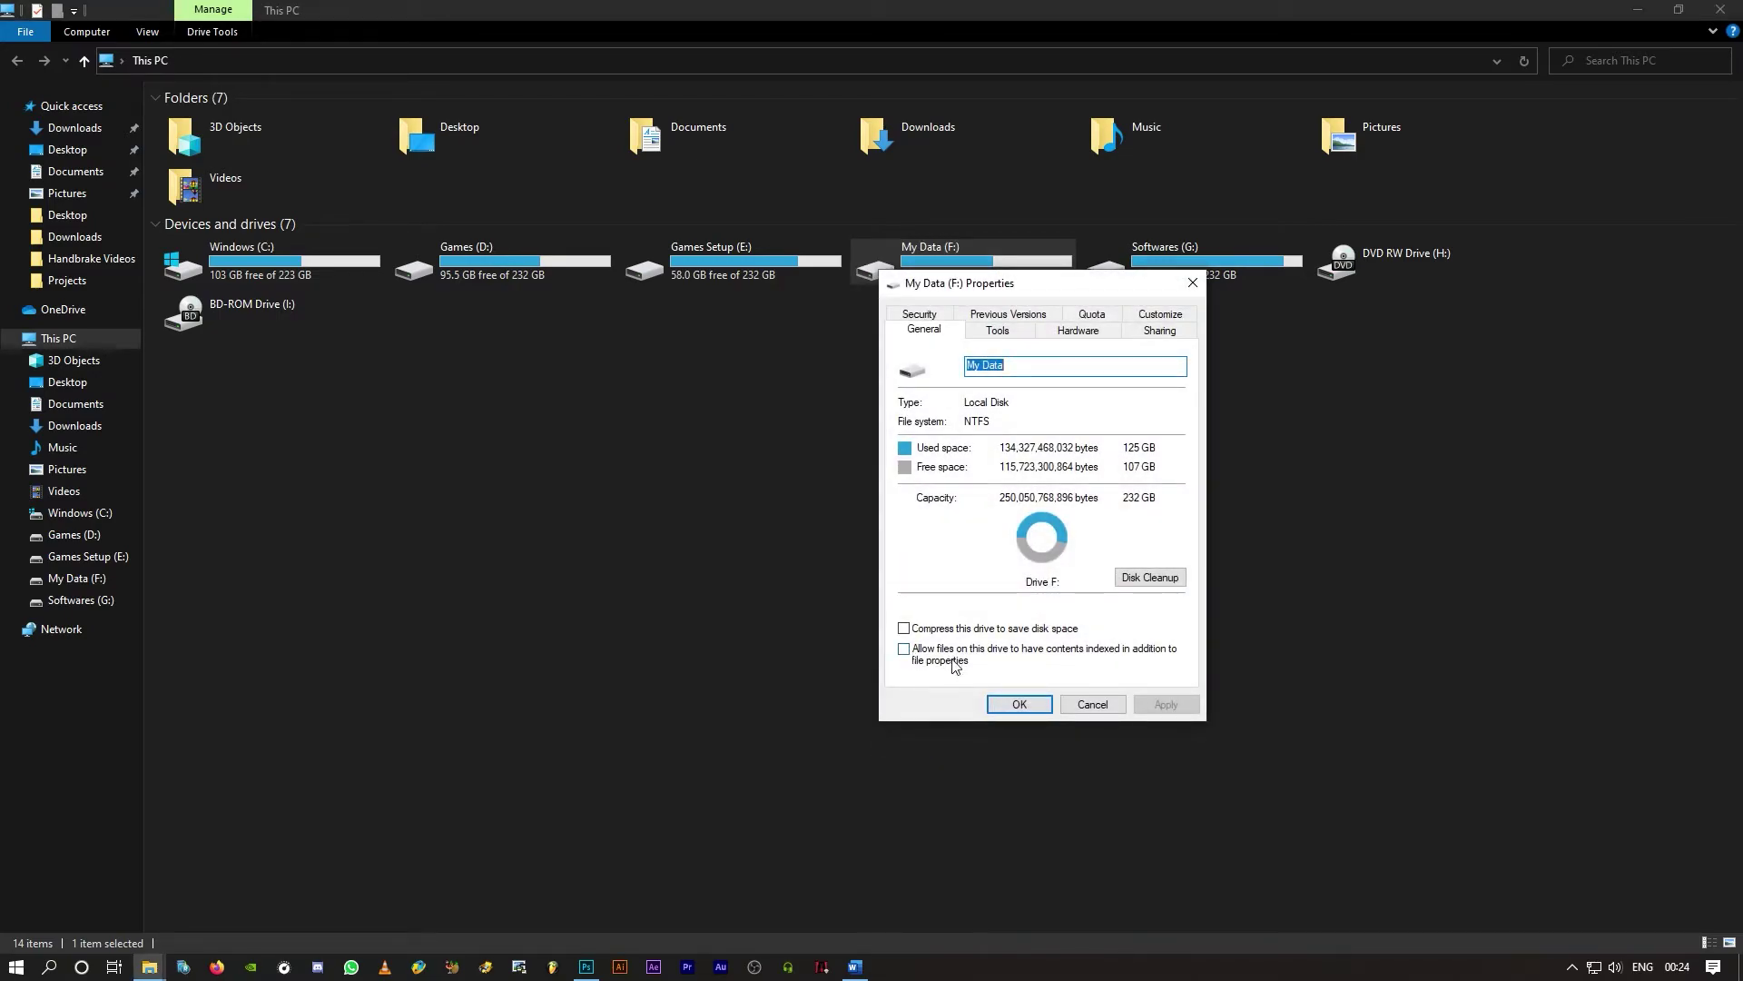
click(1083, 705)
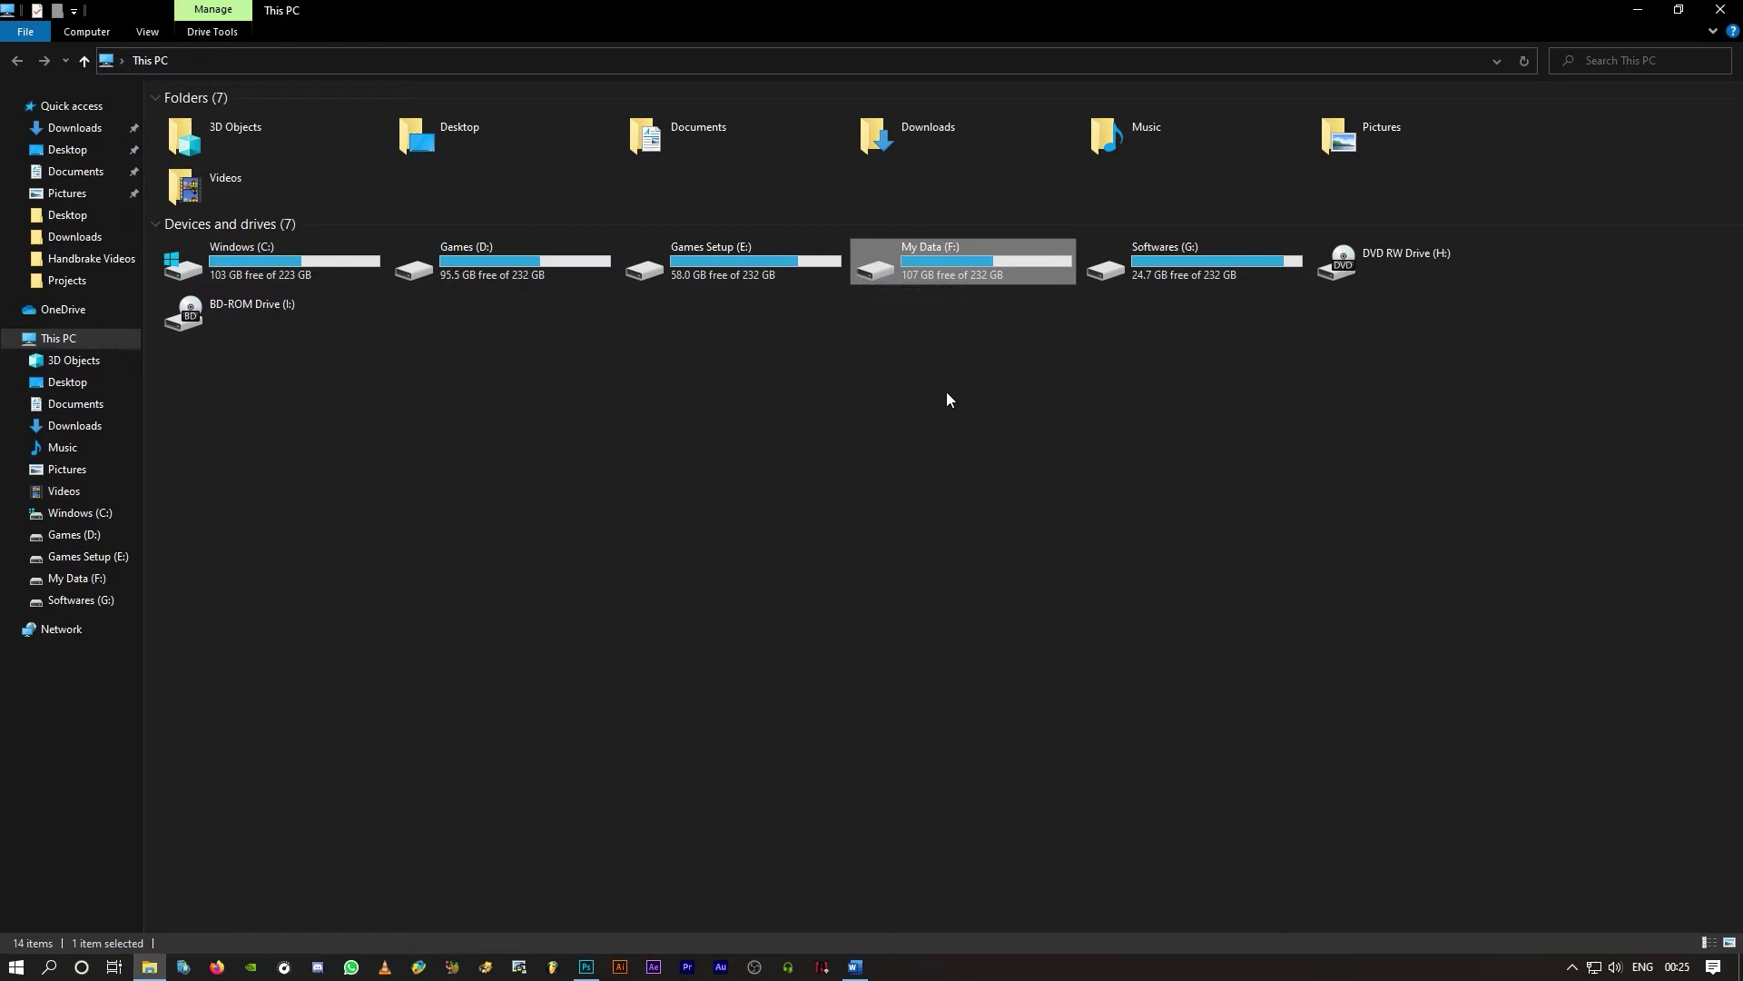
- Recheck the My Data (F:) properties once more and close them without changes
right_click(869, 276)
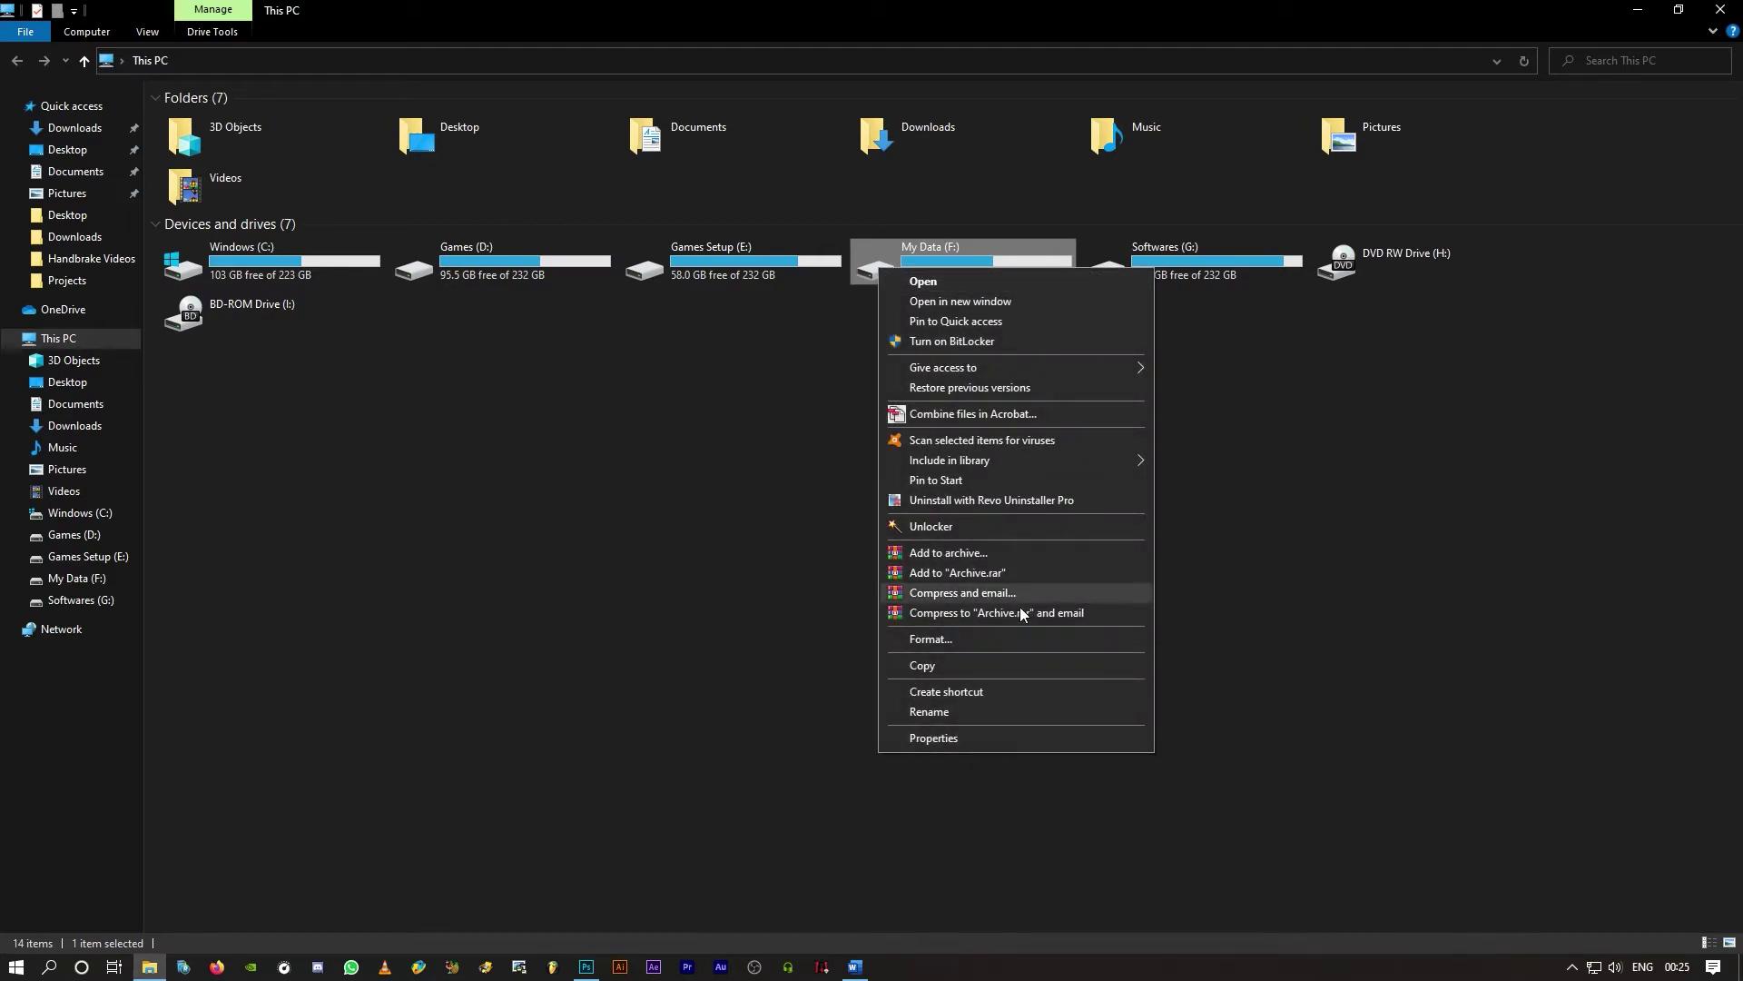
click(1002, 738)
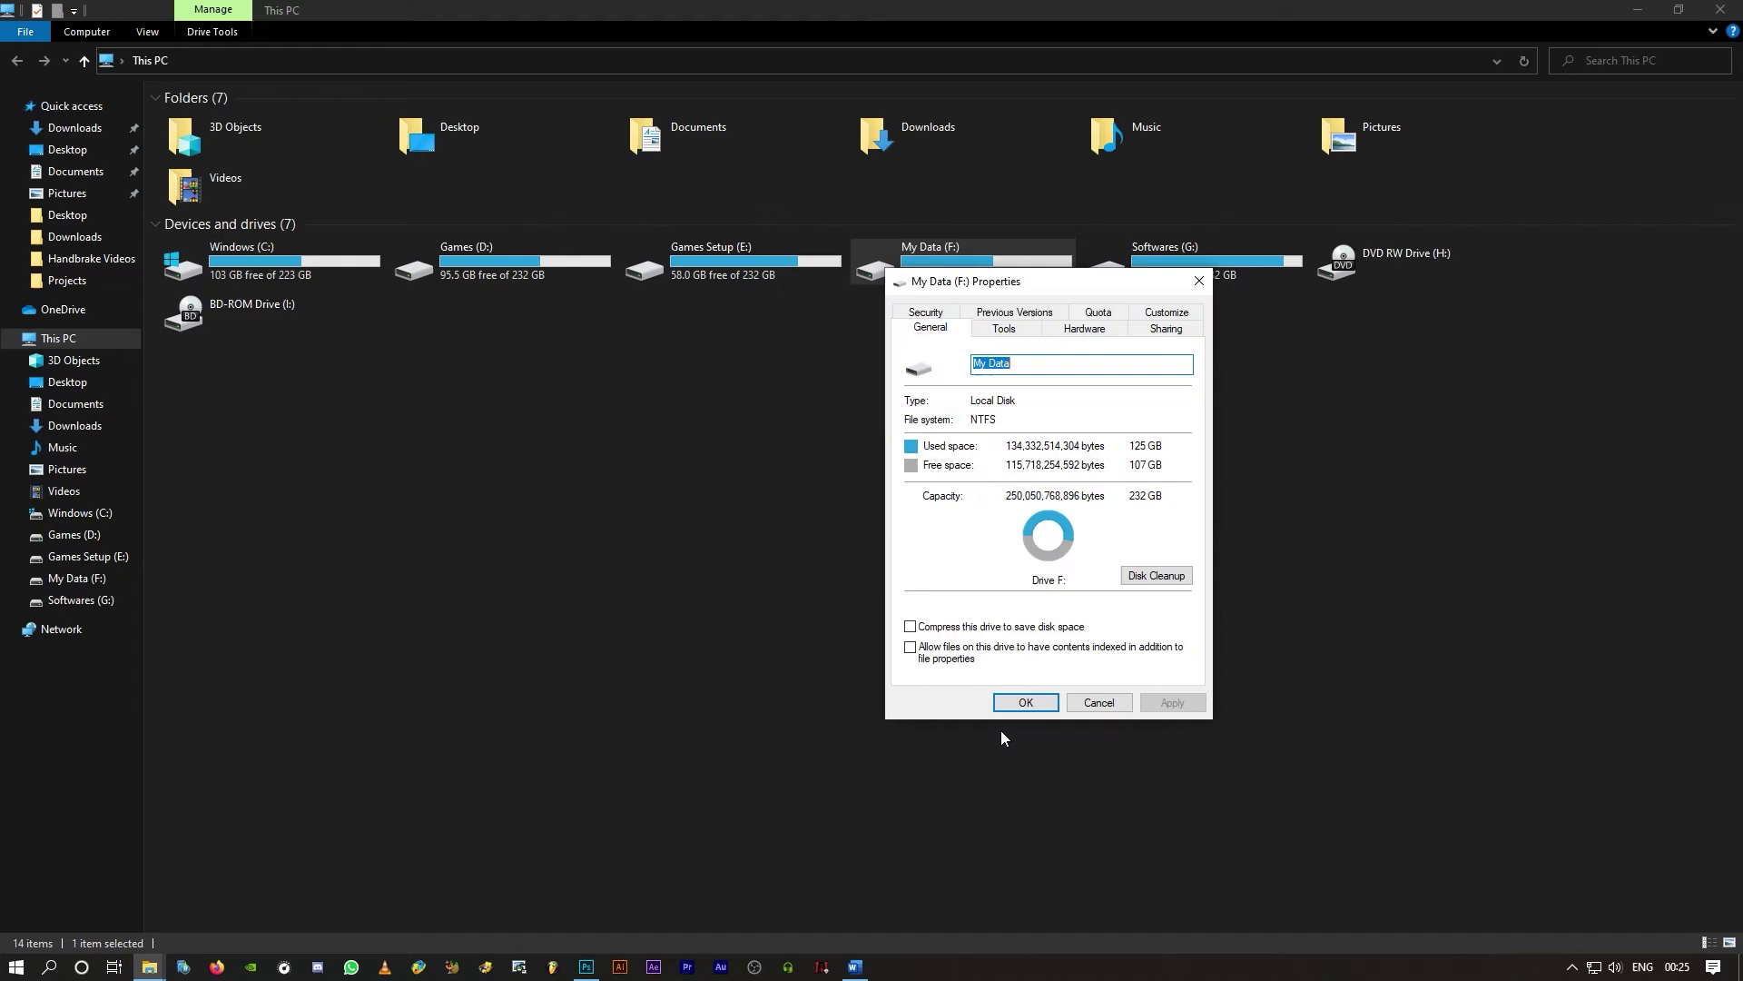
click(1089, 704)
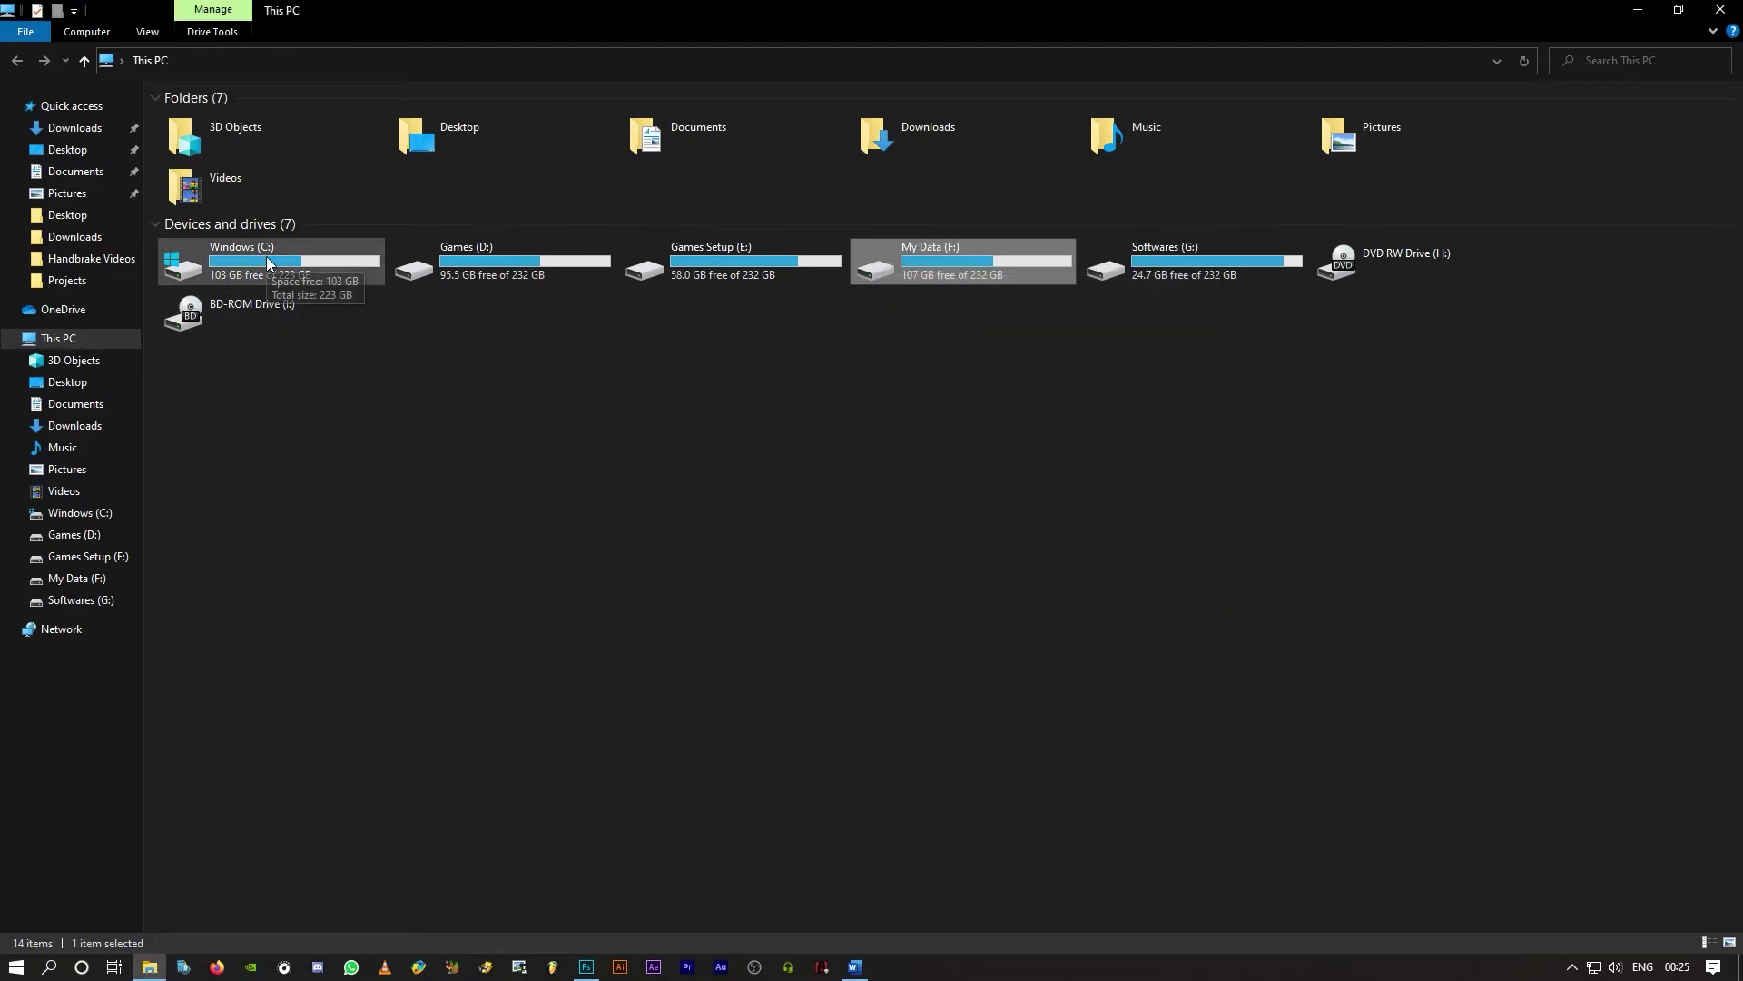
- View the Windows (C:) indexing setting, leave it on, and close File Explorer
mouse_move(272, 259)
right_click(265, 262)
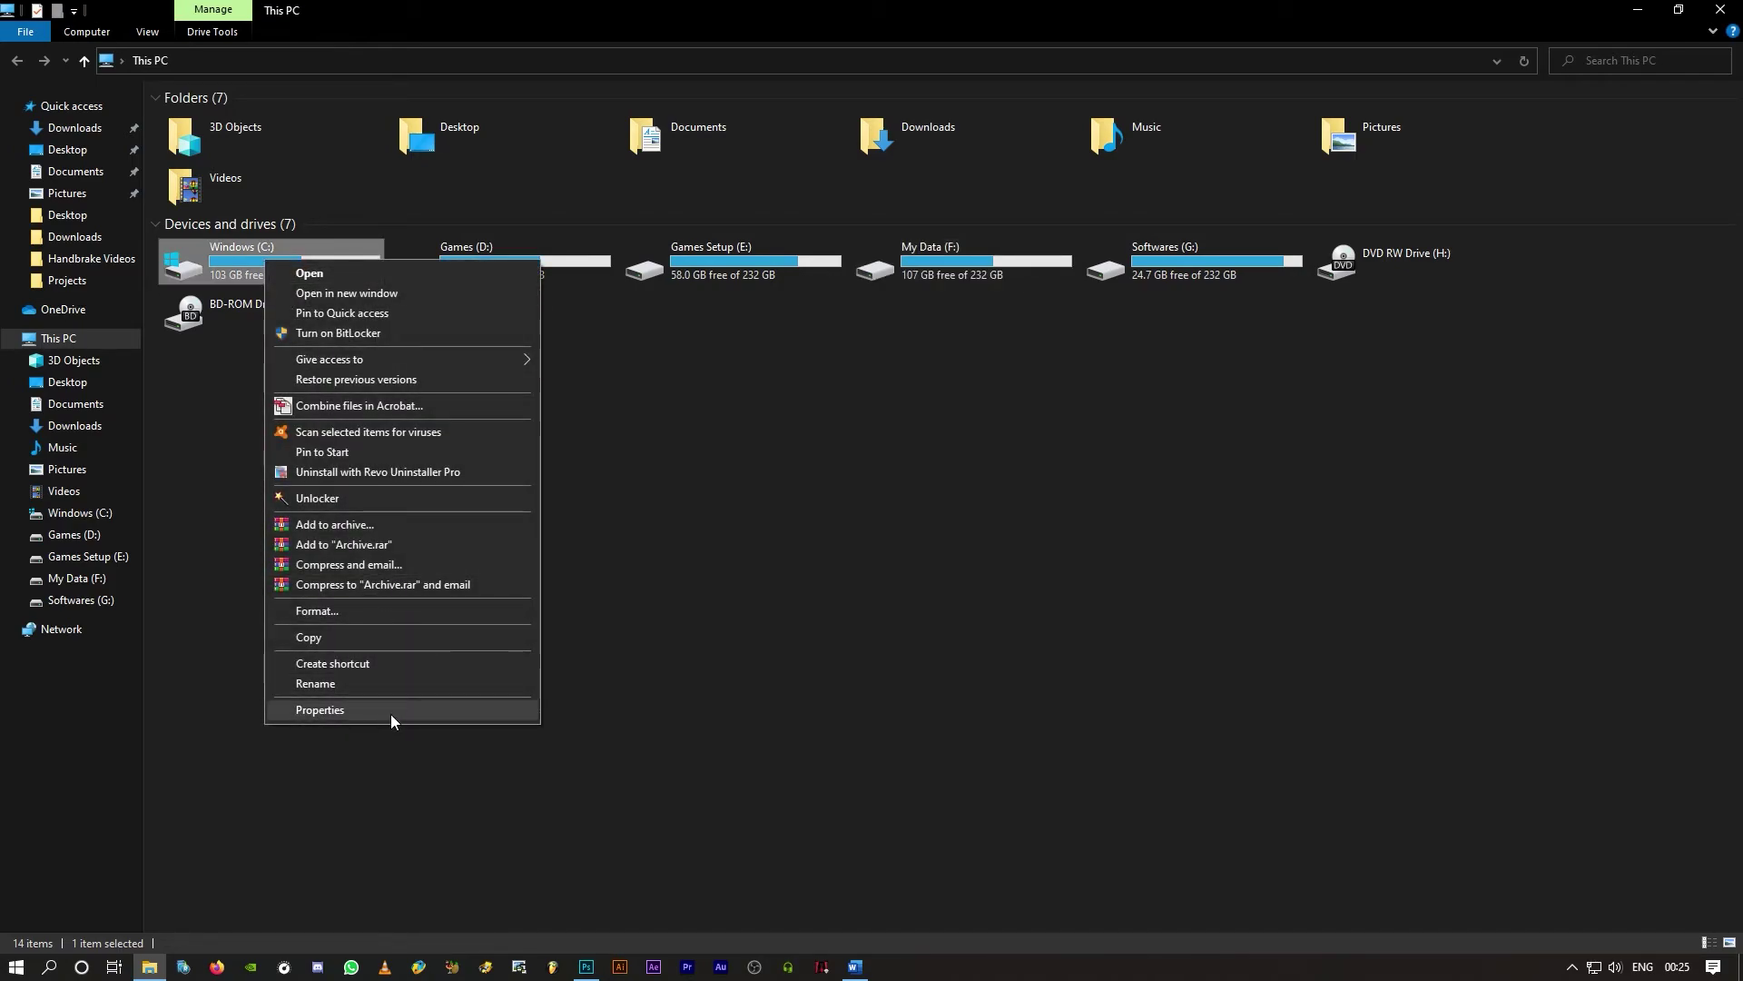
click(394, 714)
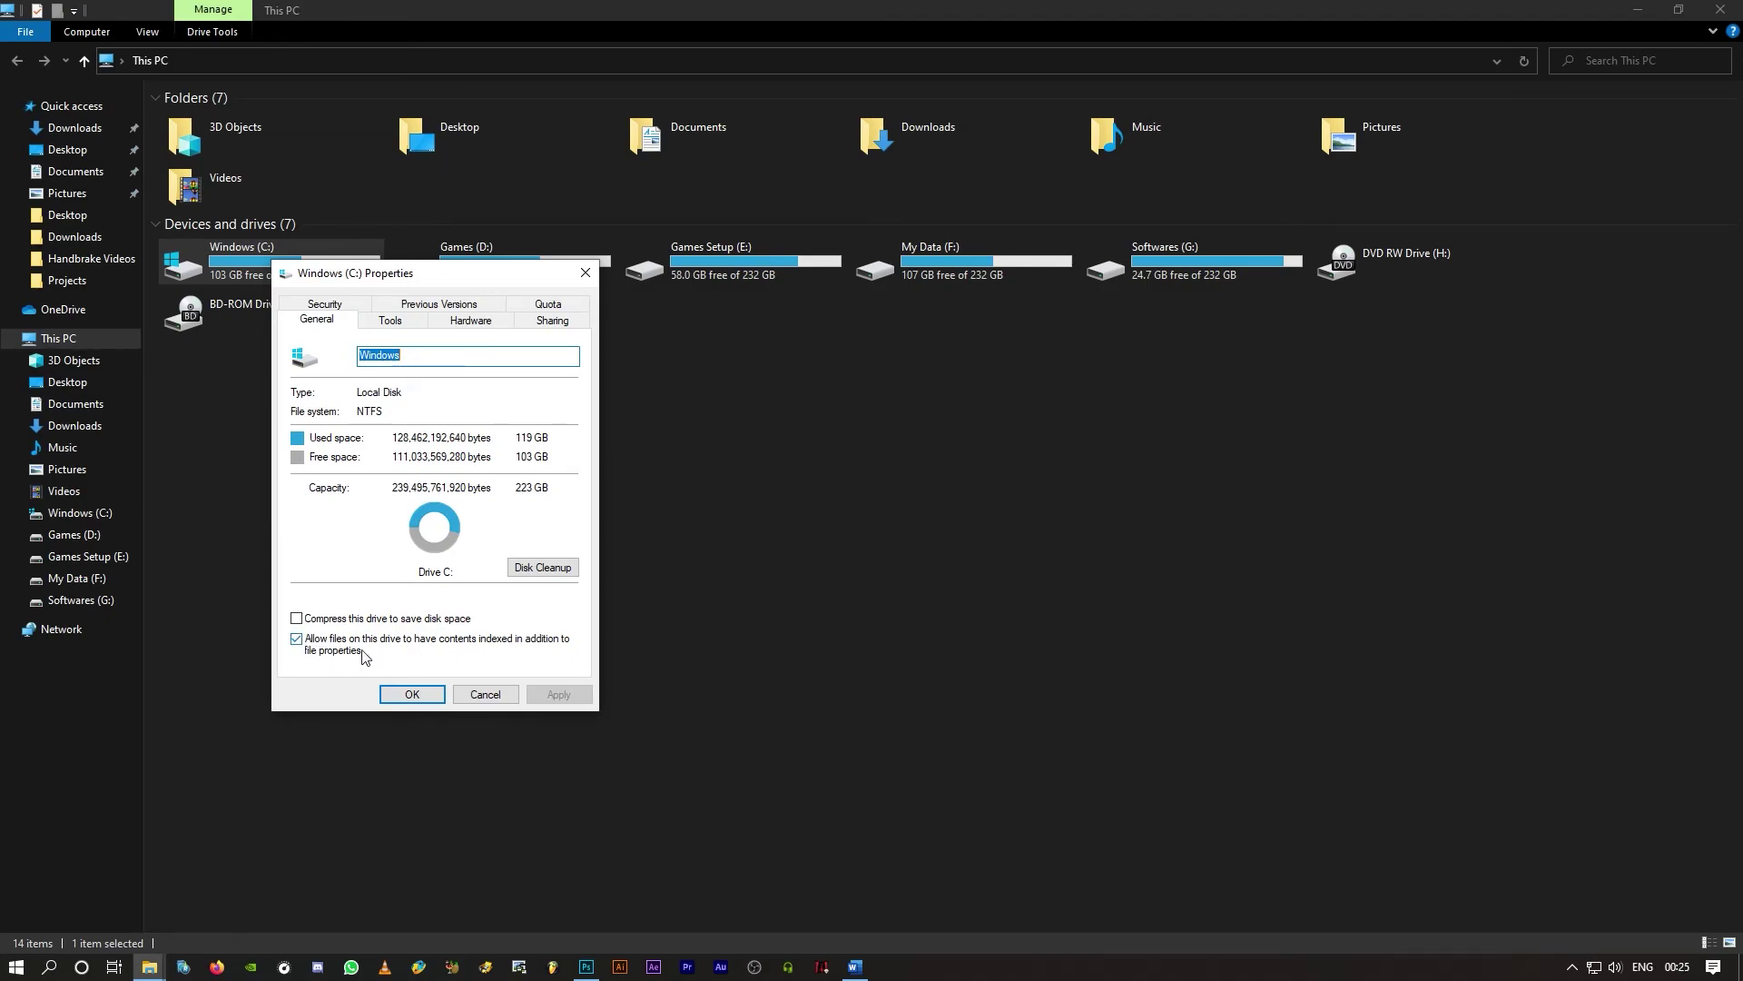
click(485, 693)
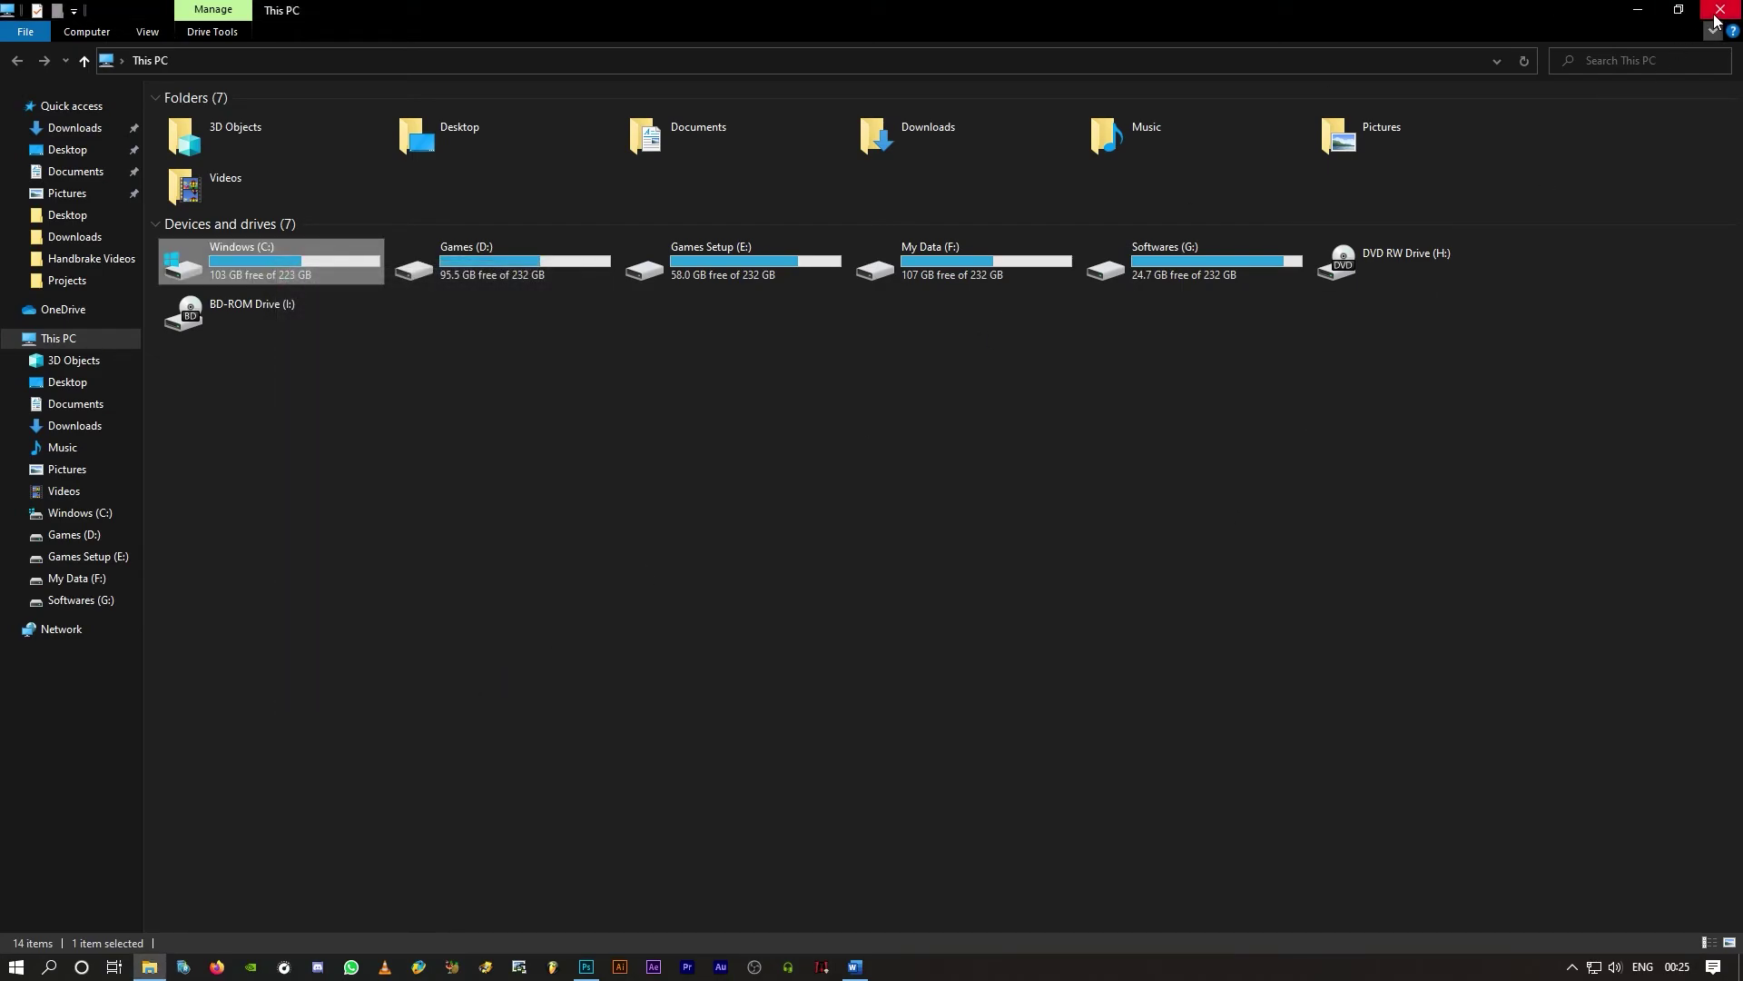
click(1720, 11)
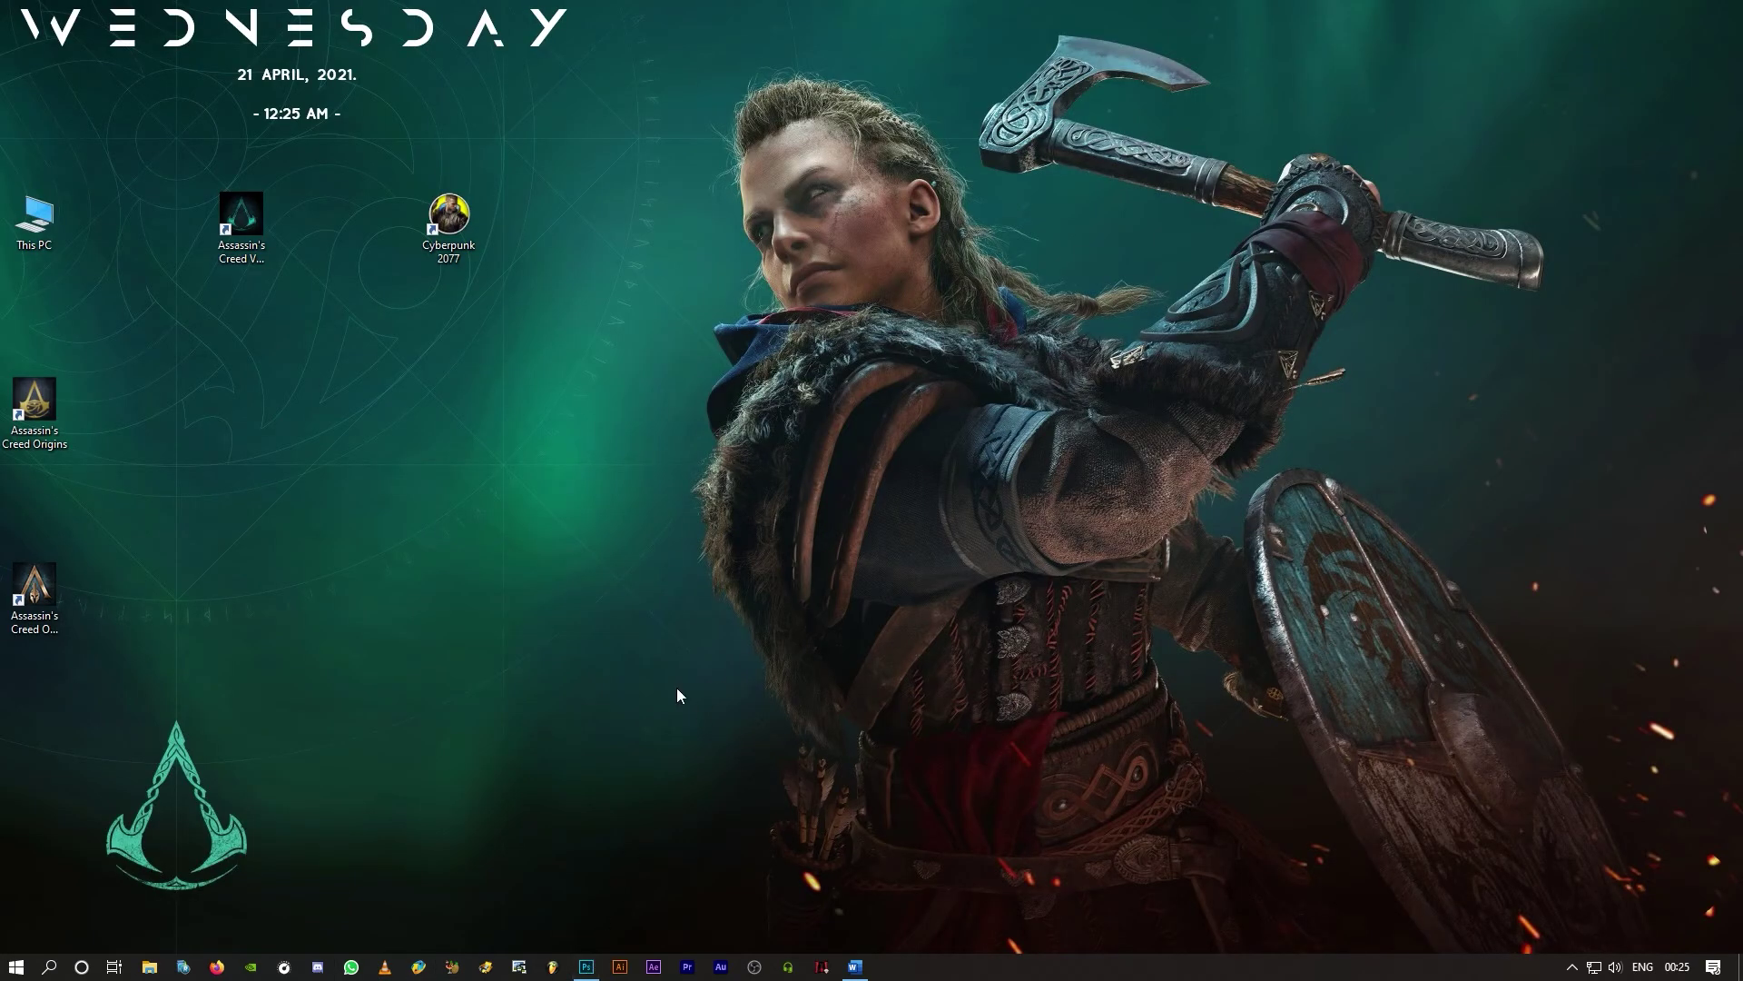